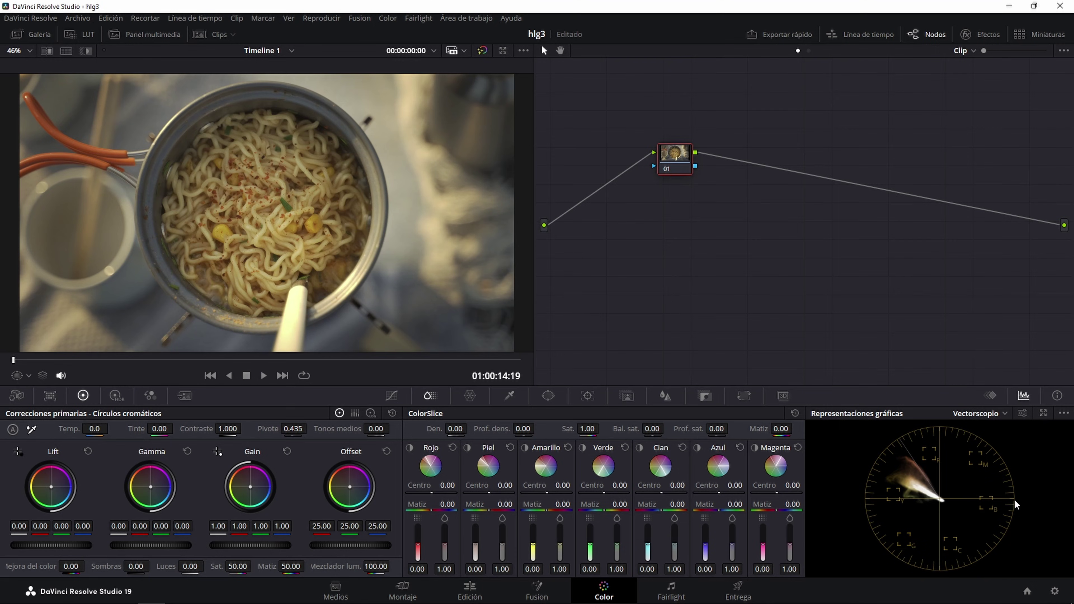
Review the project's colour management settings and close them without changes.
left_click(1054, 591)
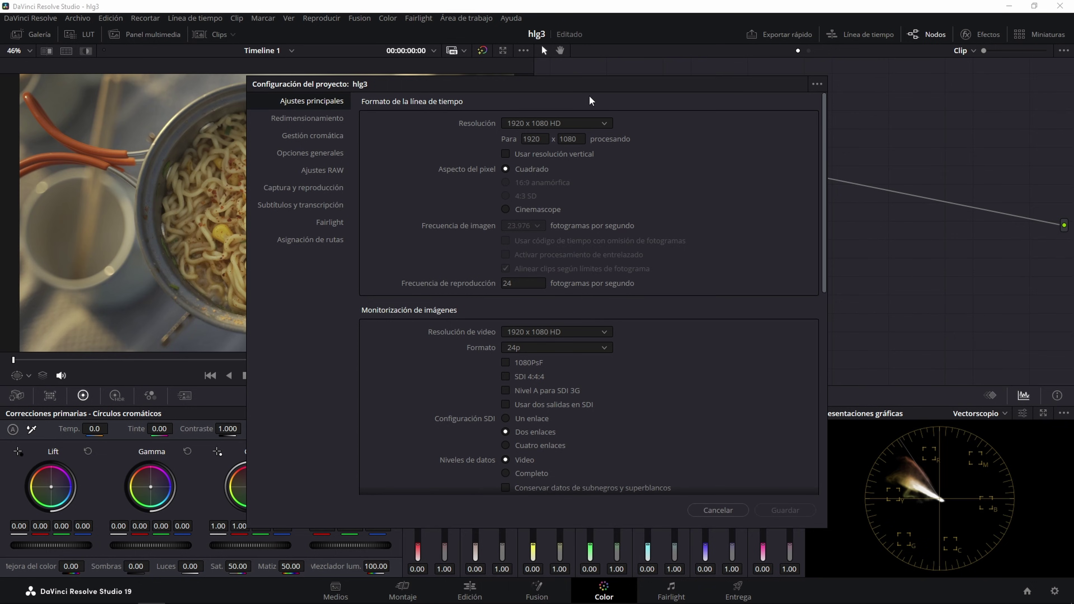
left_click(321, 138)
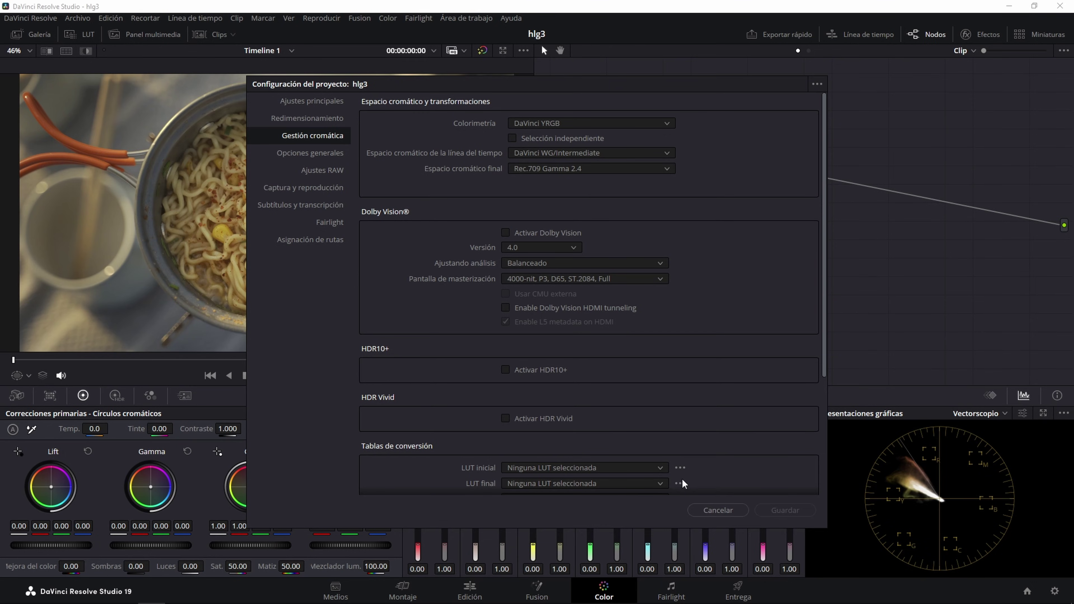
left_click(718, 510)
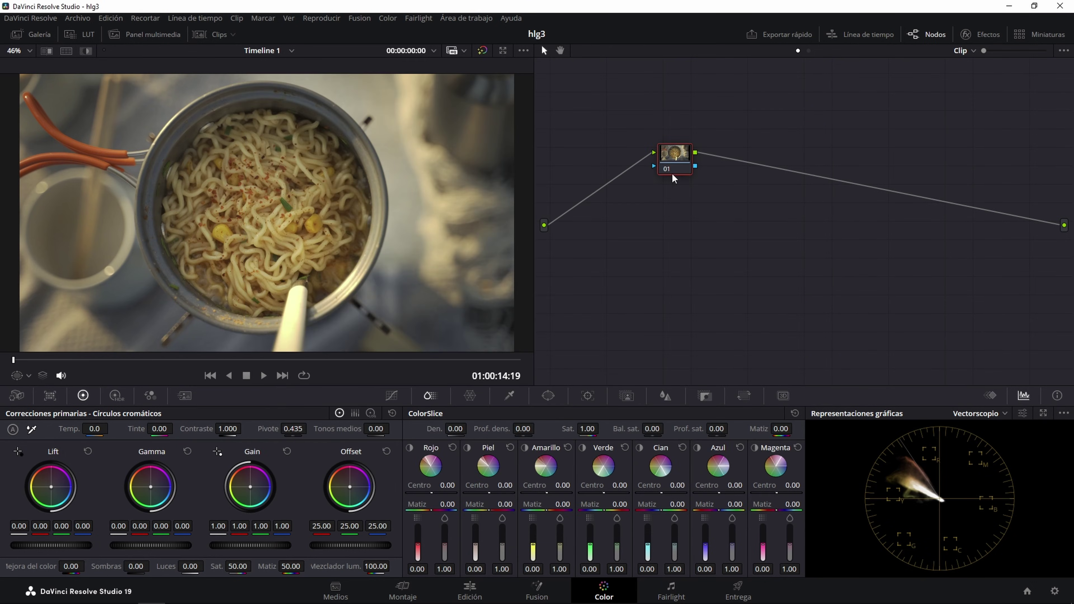
Apply the Cambio del espacio cromático effect to node 01 and label it CST.
left_click(982, 34)
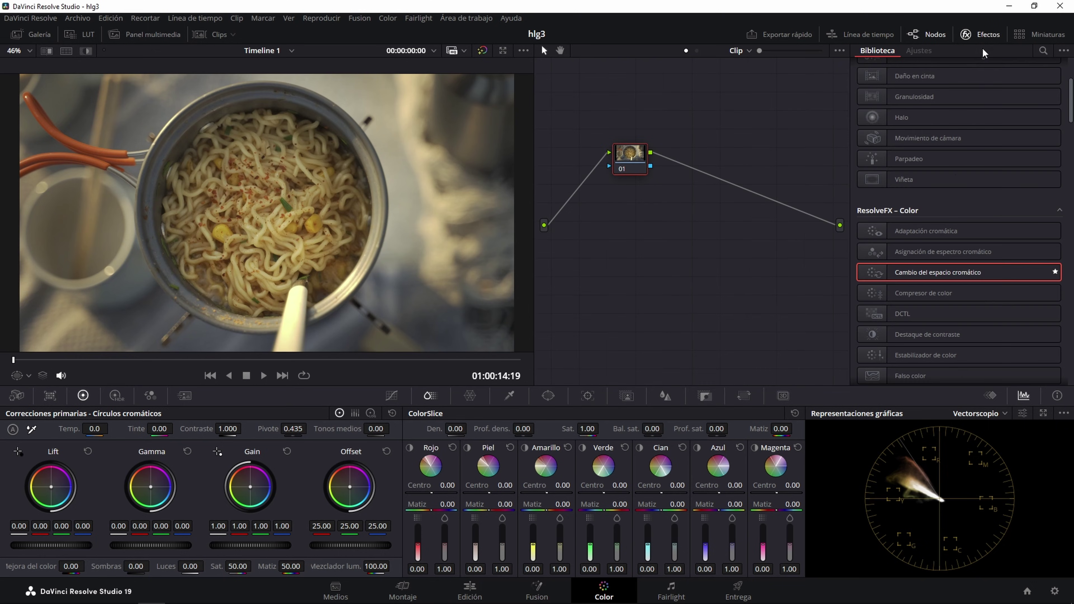
mouse_move(933, 273)
left_mouse_down()
mouse_move(732, 232)
mouse_move(628, 152)
left_mouse_up()
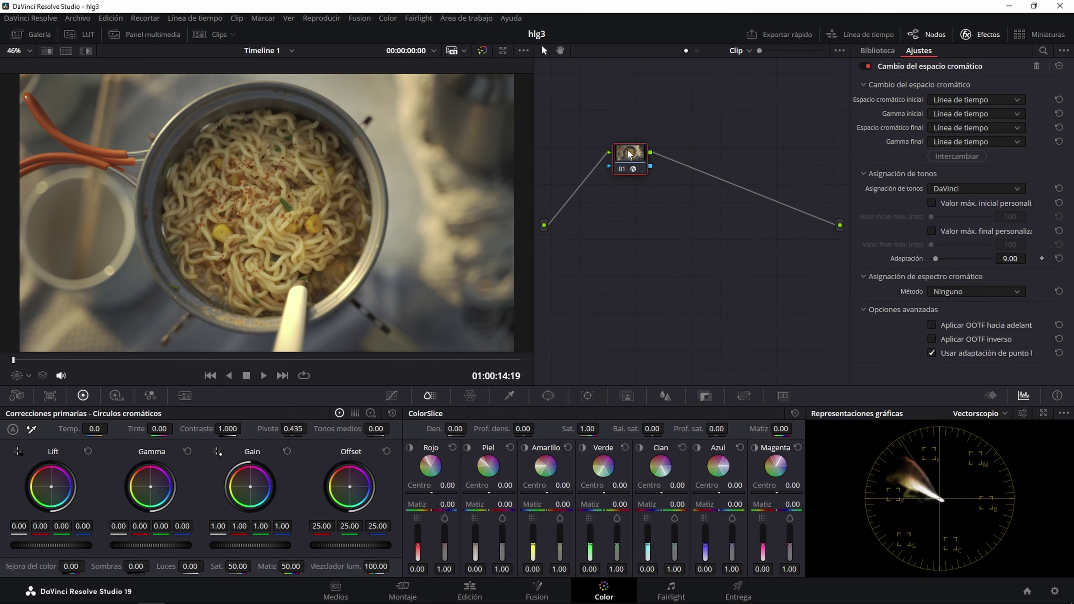
right_click(628, 173)
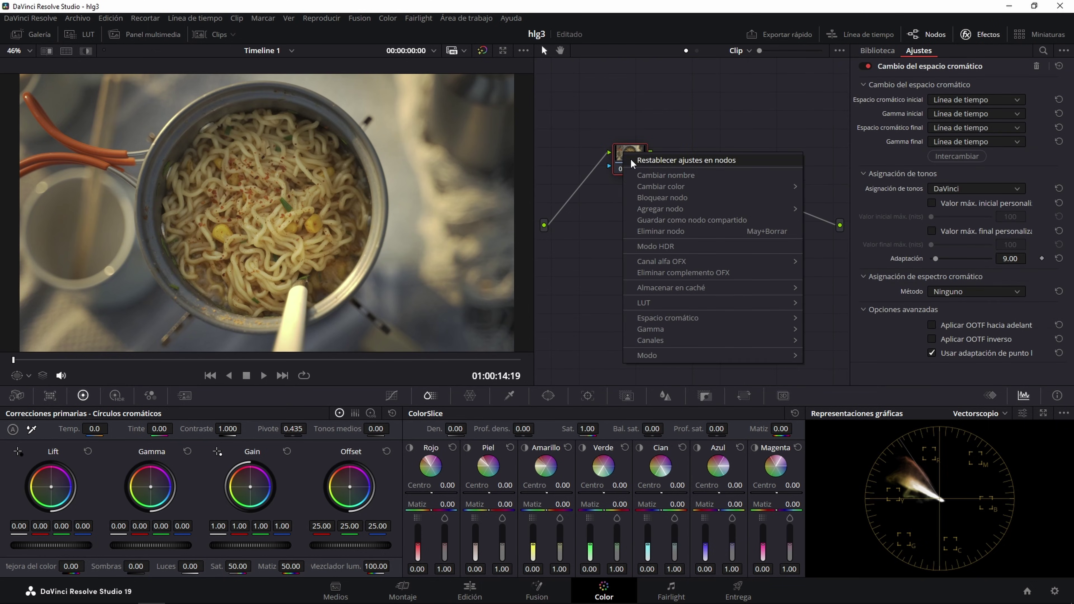
left_click(647, 173)
type("CST ENT...")
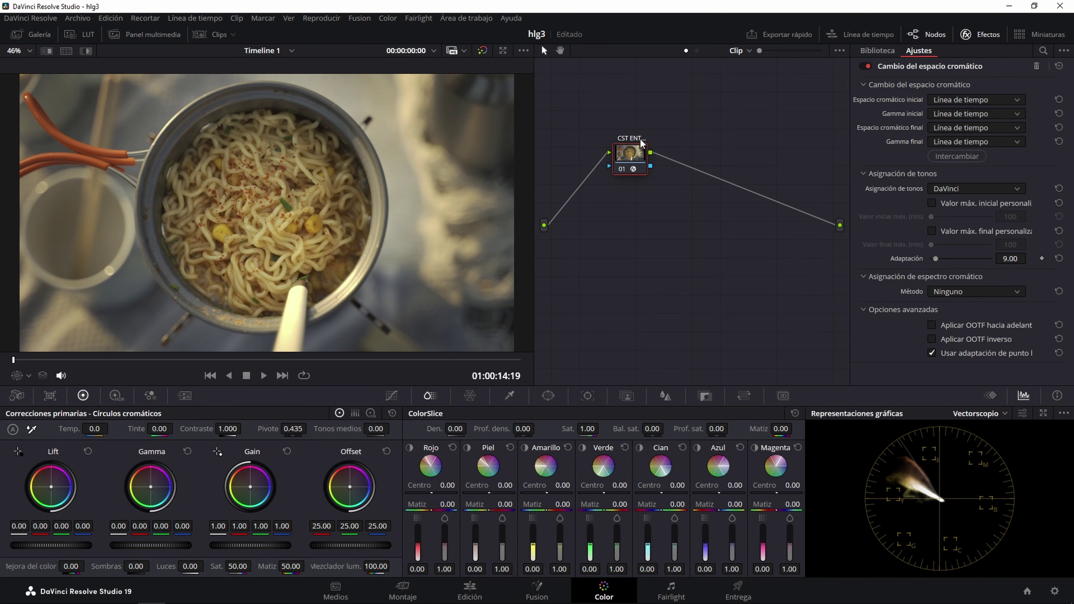
Set the CST from Rec. 2020/Rec.2100 HLG to DaVinci Wide Gamut/DaVinci Intermediate.
left_click(947, 100)
key("r")
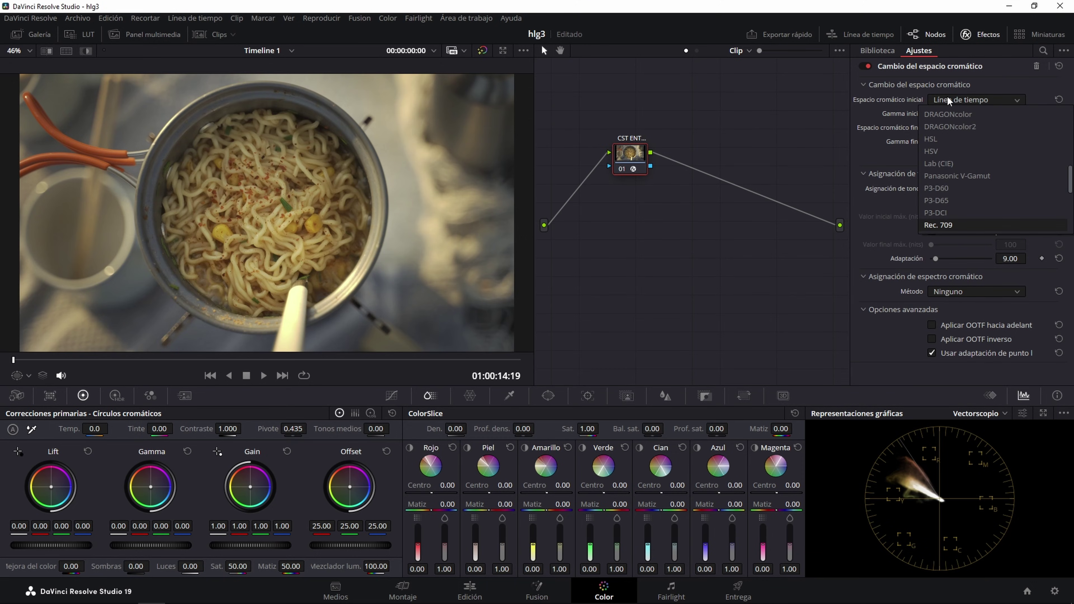
key("Down")
key("Return")
left_click(950, 113)
left_click(943, 139)
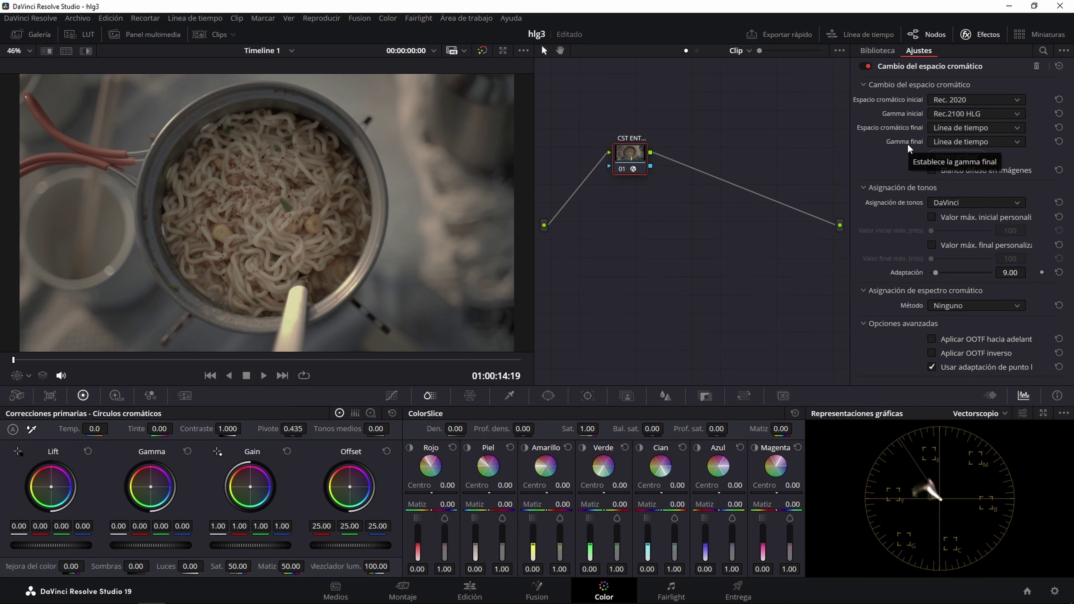
left_click(948, 130)
key("d")
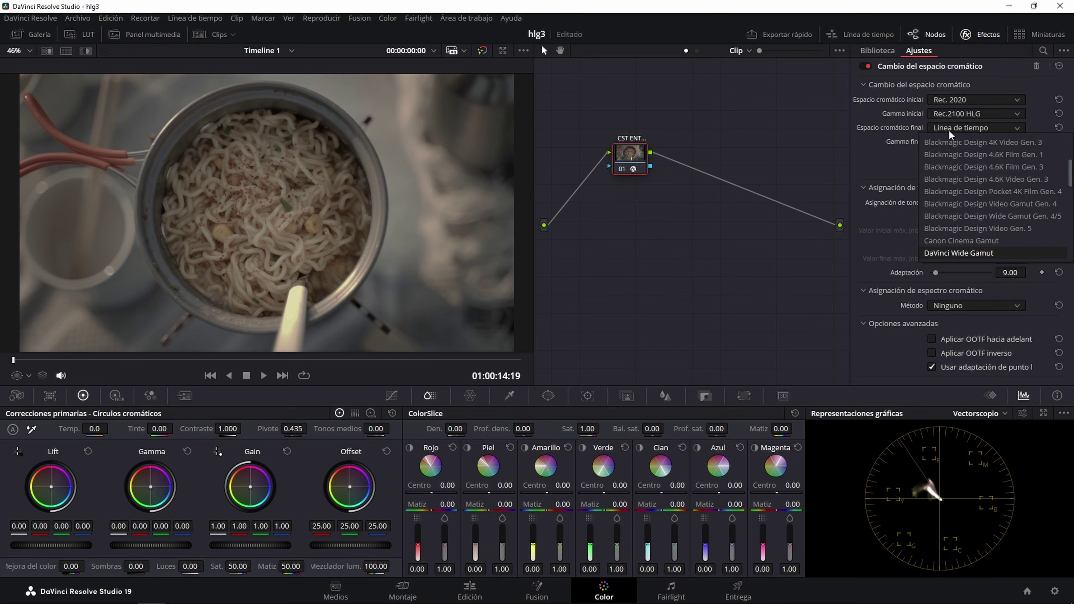
key("Return")
left_click(946, 139)
key("d")
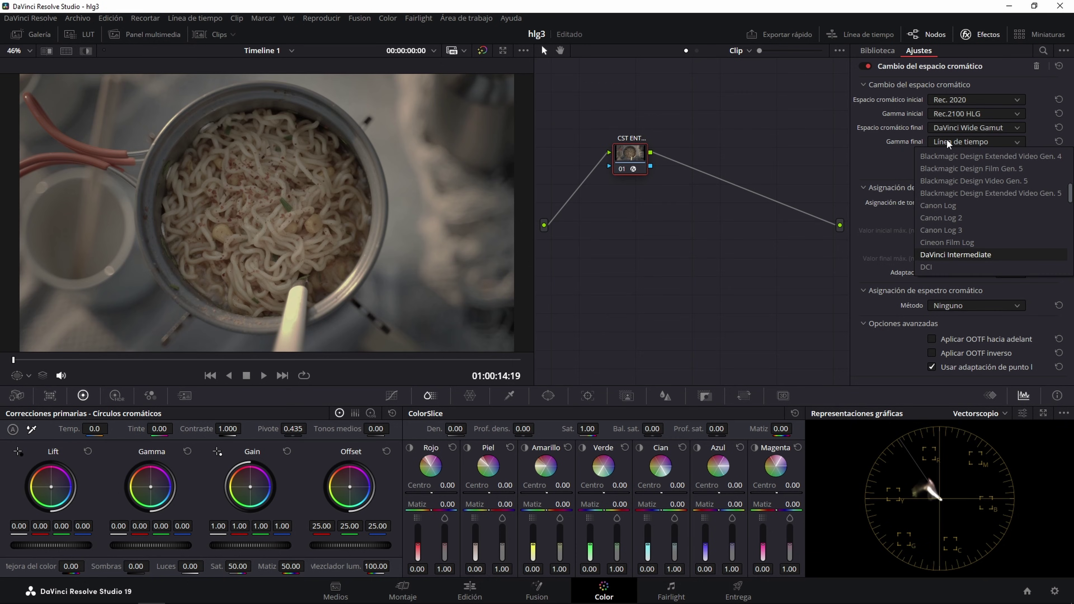
key("Return")
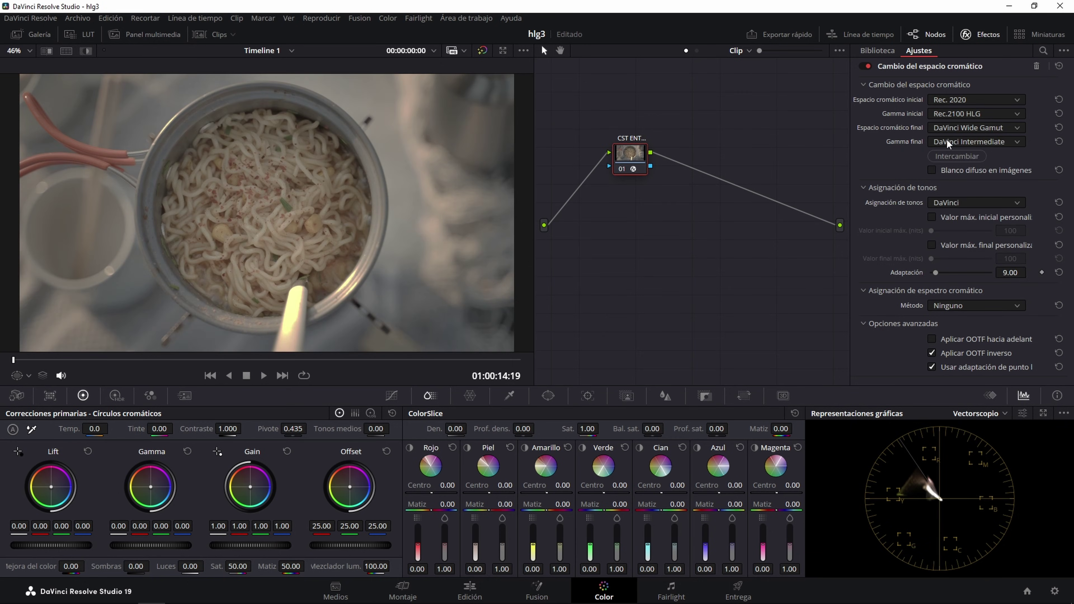
Add serial node 02 and label it 'CST SALIDA'.
key("alt+s")
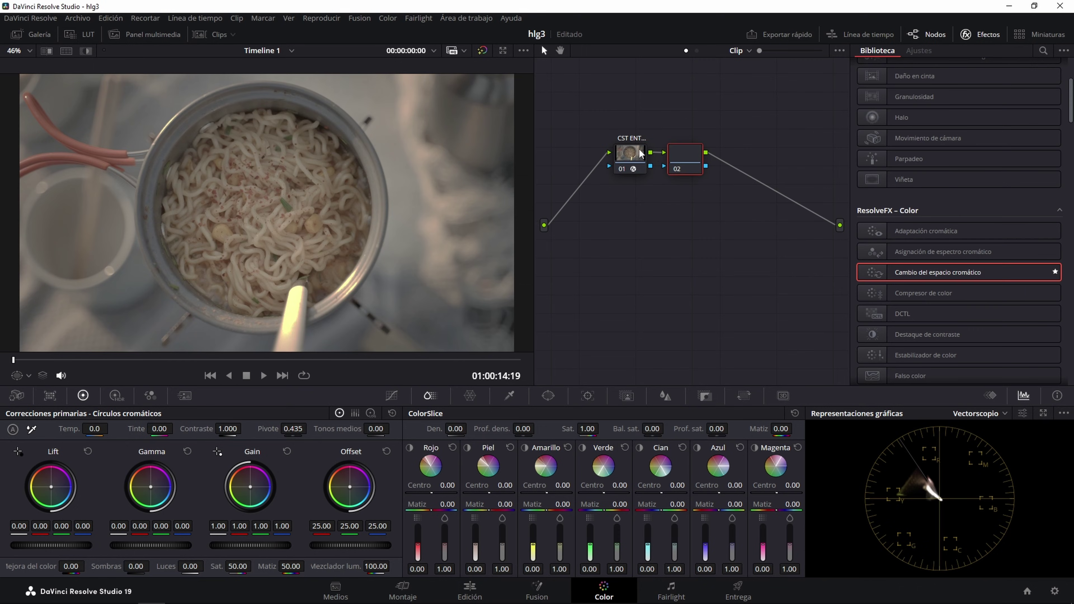
right_click(677, 157)
left_click(685, 180)
type("CST SALIDA")
key("Return")
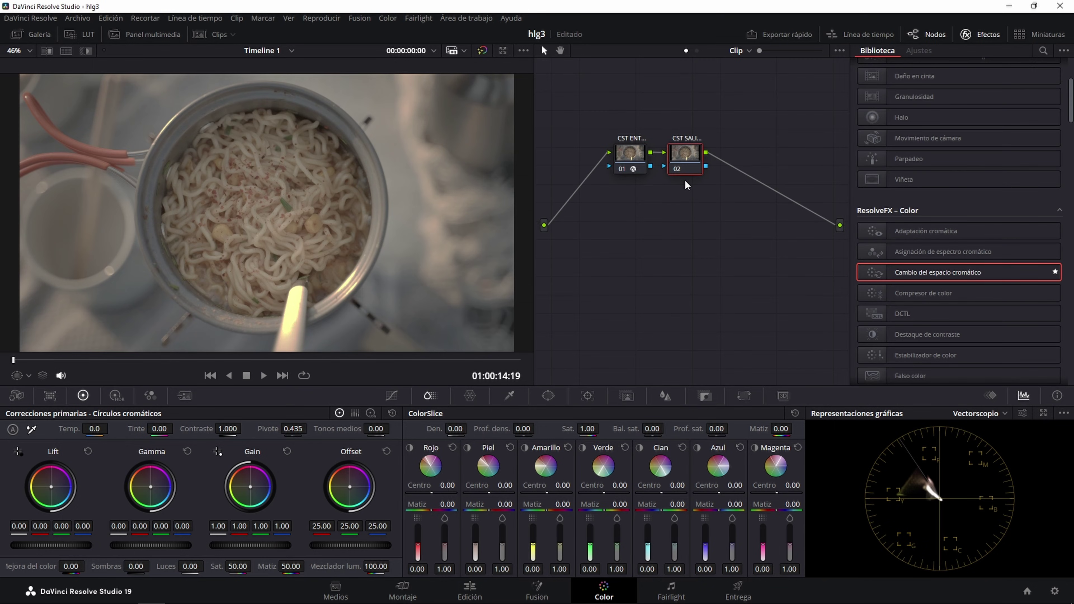
Apply a colour space transform to node 02 with DaVinci Wide Gamut/DaVinci Intermediate input.
left_click_drag(924, 273, 686, 155)
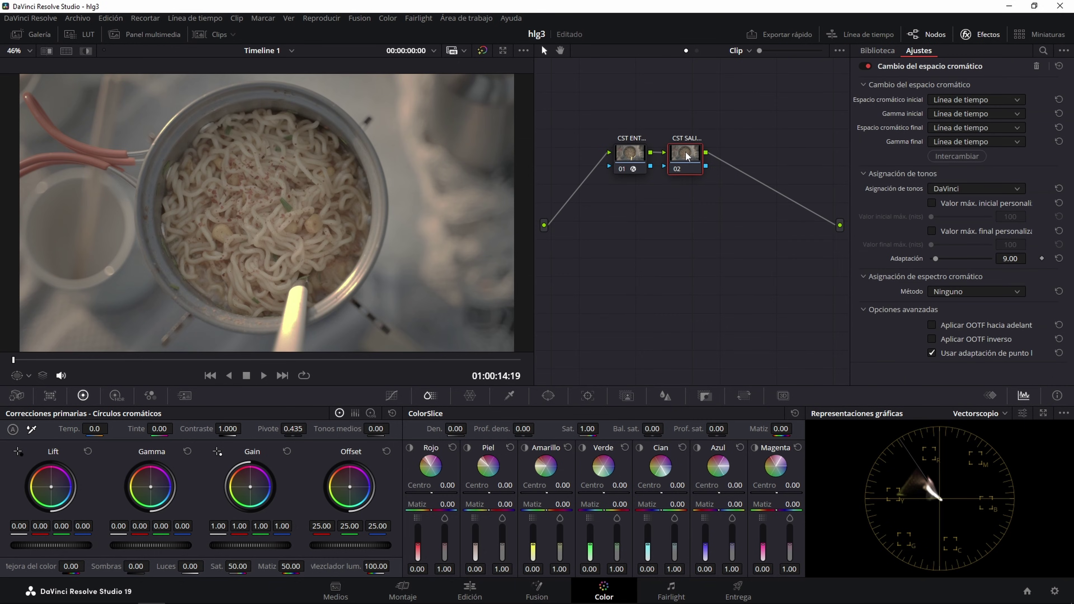
left_click(952, 102)
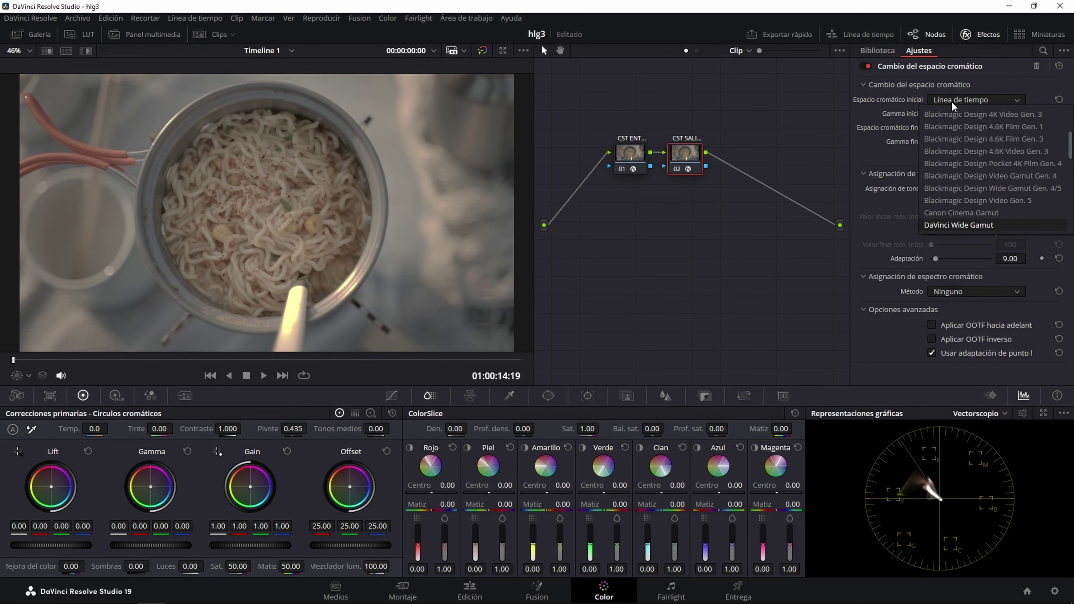
left_click(952, 106)
left_click(959, 114)
scroll(959, 115, "down", 5)
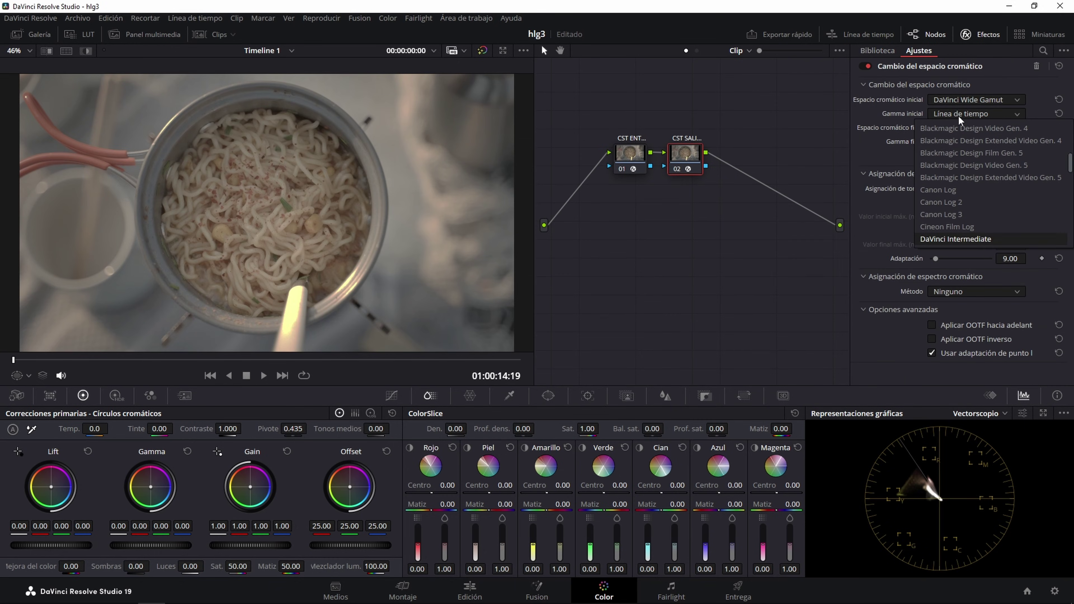
left_click(958, 115)
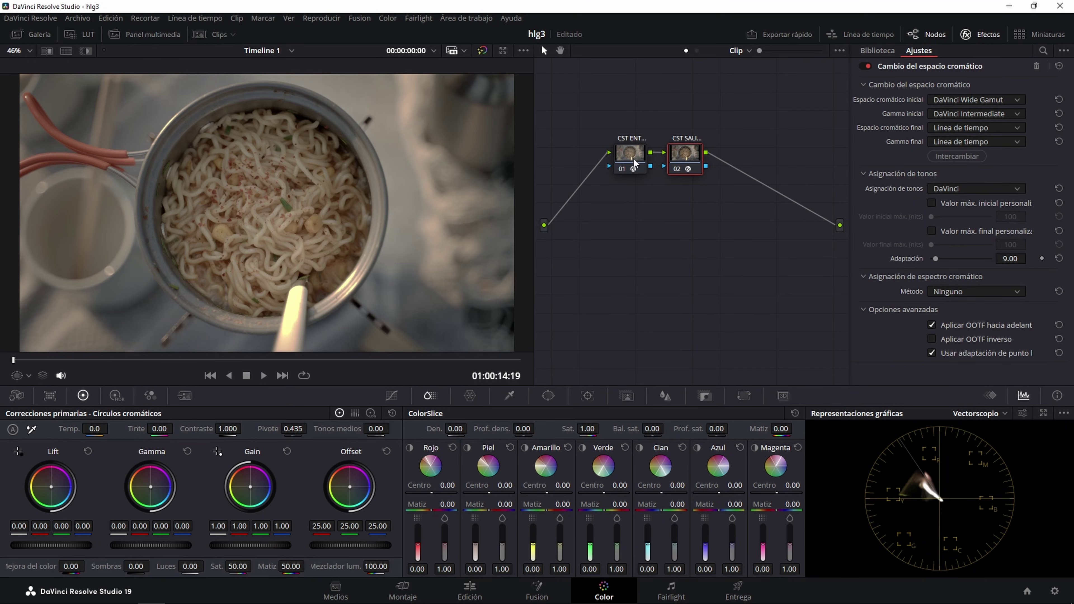
Set the output to Rec. 709 with Cineon Film Log gamma.
left_click(948, 127)
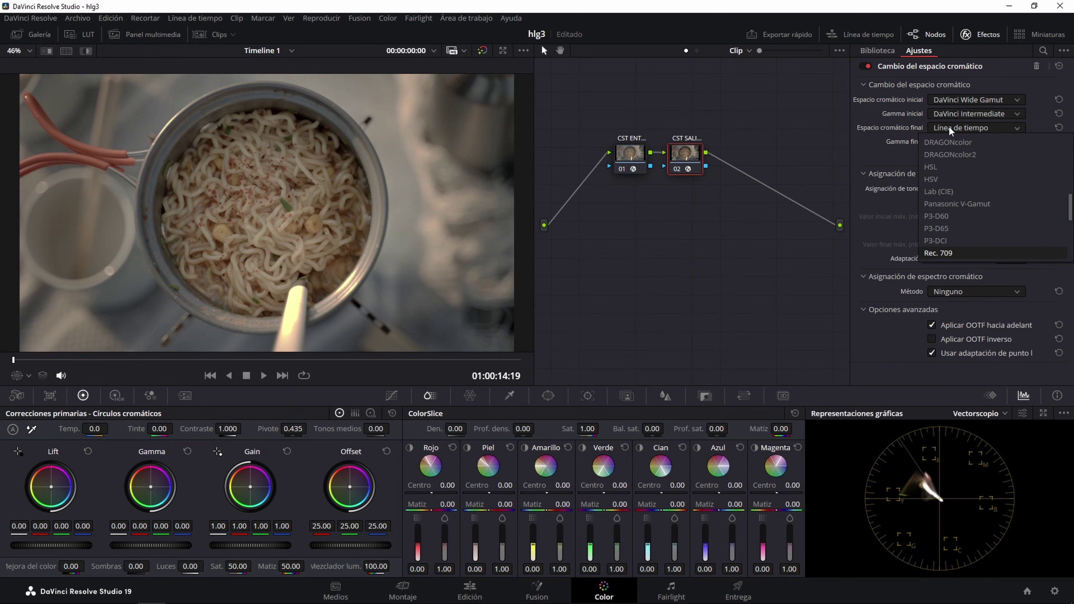
key("Return")
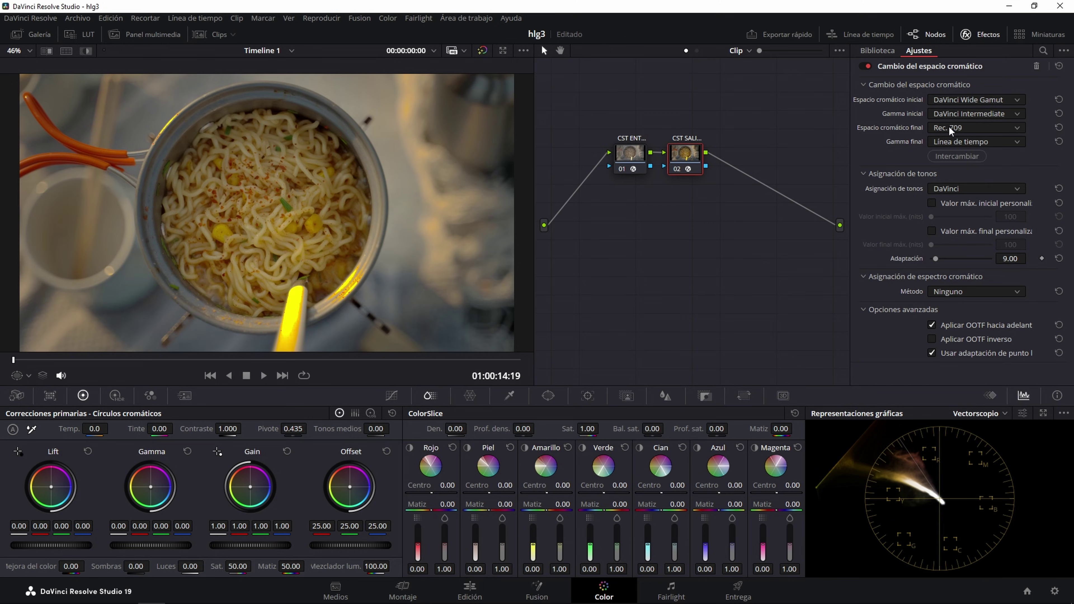
left_click(953, 142)
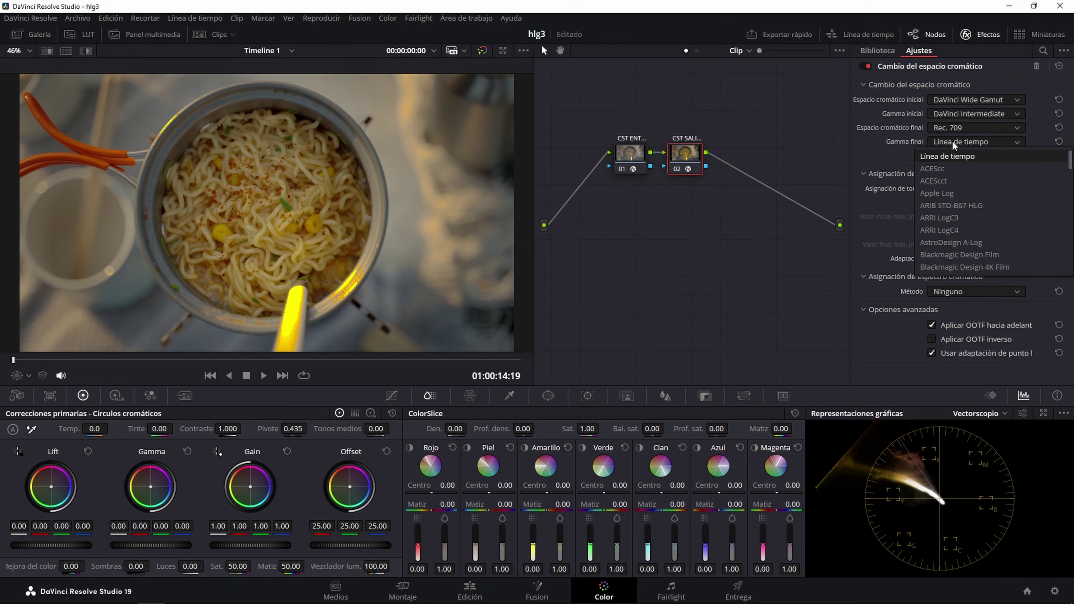
key("Down")
key("Down")
key("Return")
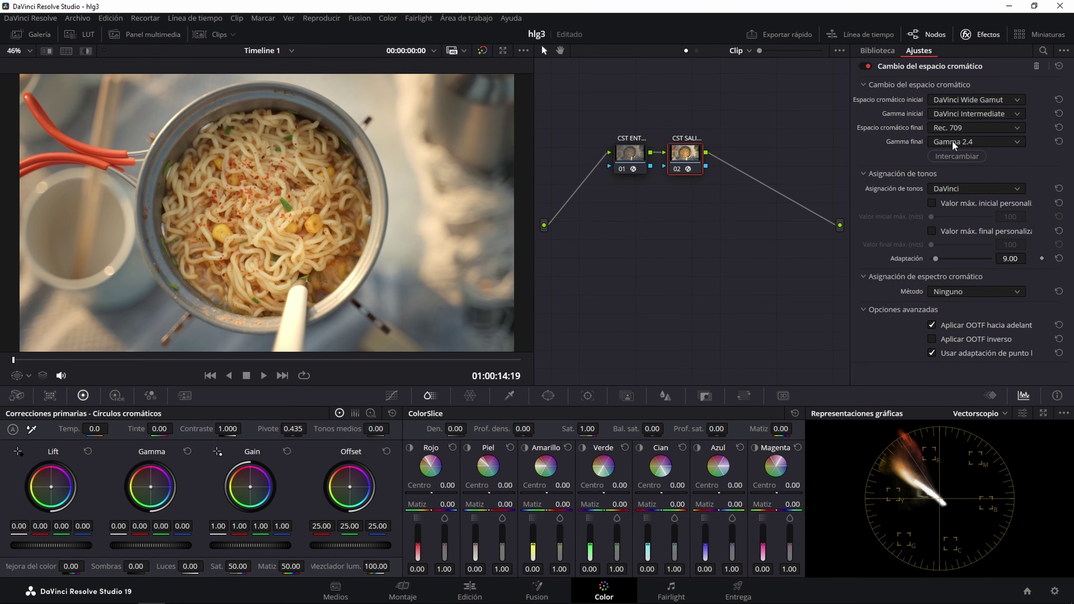
left_click(953, 143)
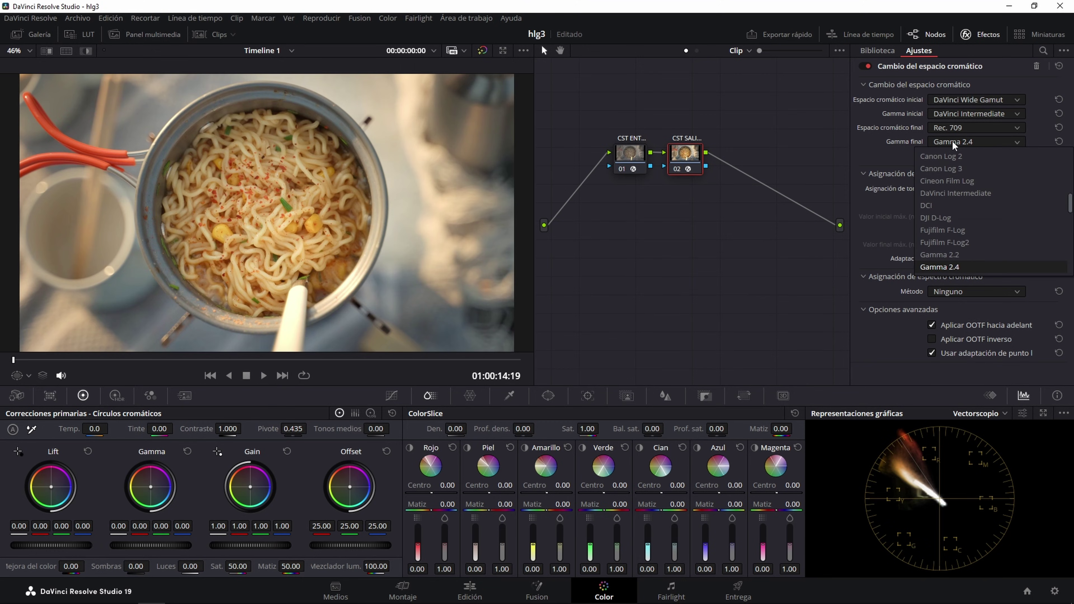
key("Up")
key("Up")
key("Up")
key("Up")
key("Up")
key("Up")
key("Up")
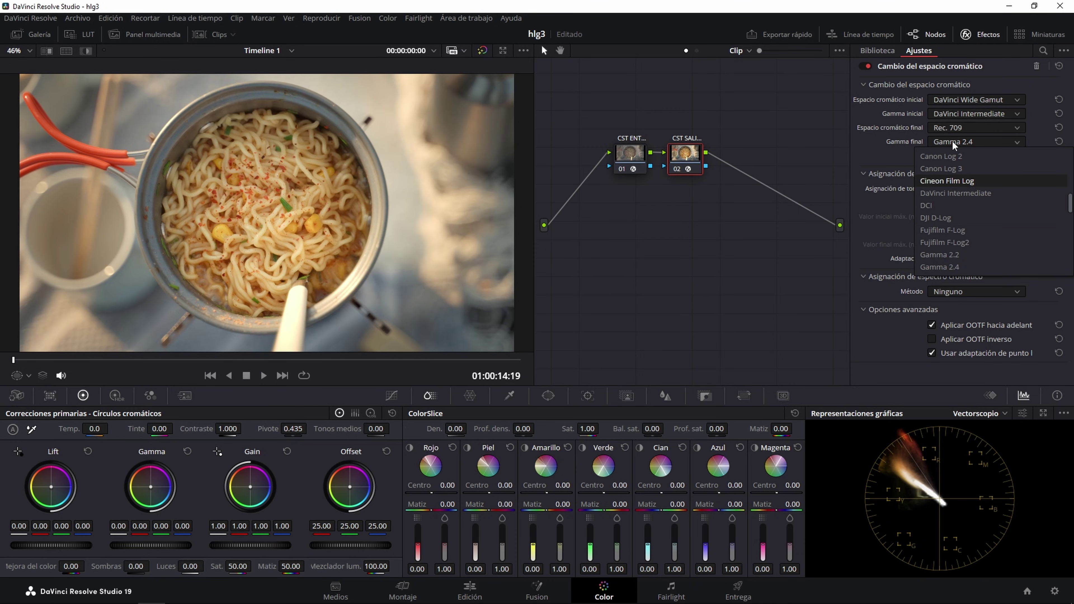
key("Return")
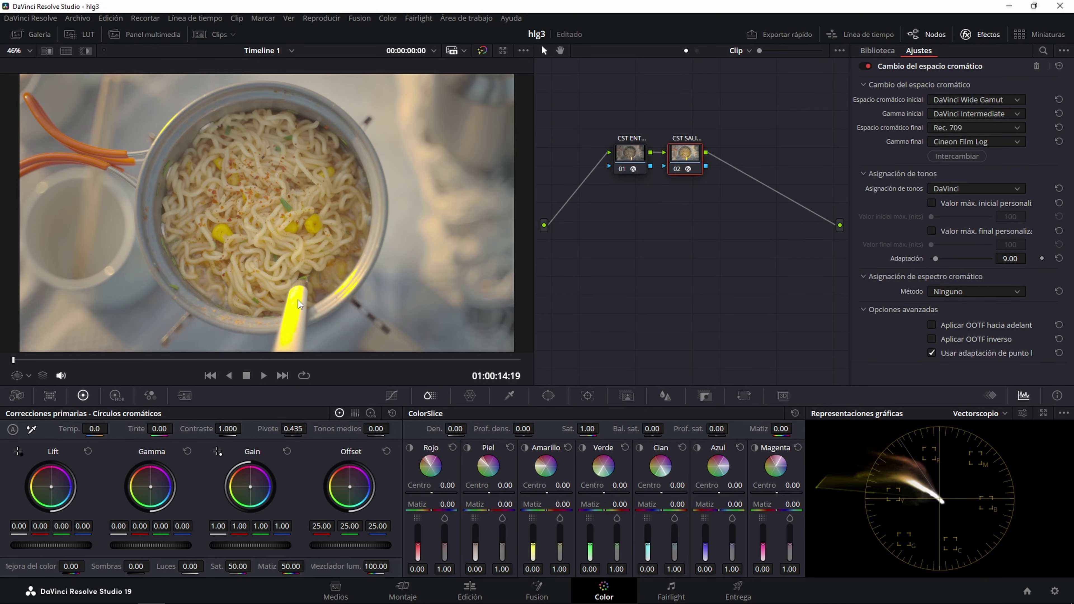
Save the project and set gamut mapping to saturation compression.
key("ctrl+s")
left_click(941, 290)
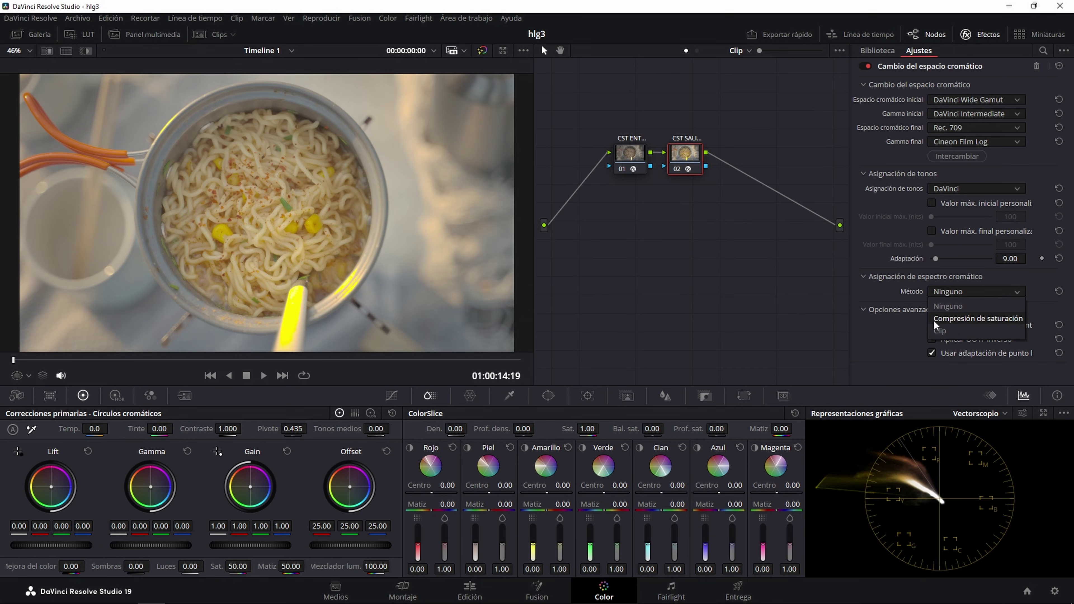
left_click(970, 319)
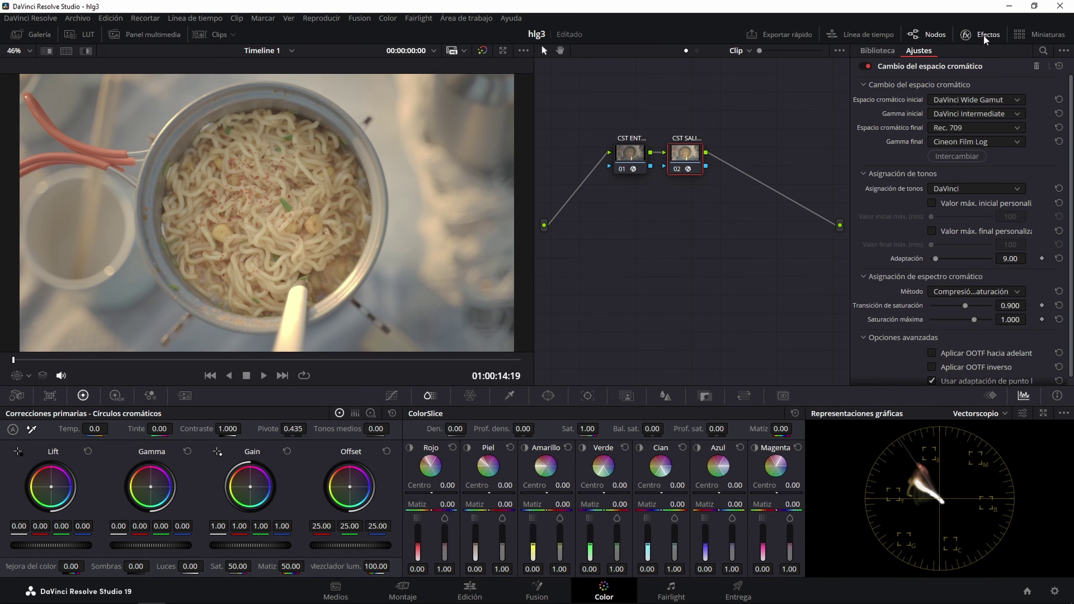
left_click(966, 34)
left_click_drag(736, 169, 881, 160)
Add node 03 labelled LUT and apply the Film Looks Rec709 Kodak 2383 D60 LUT.
key("alt+s")
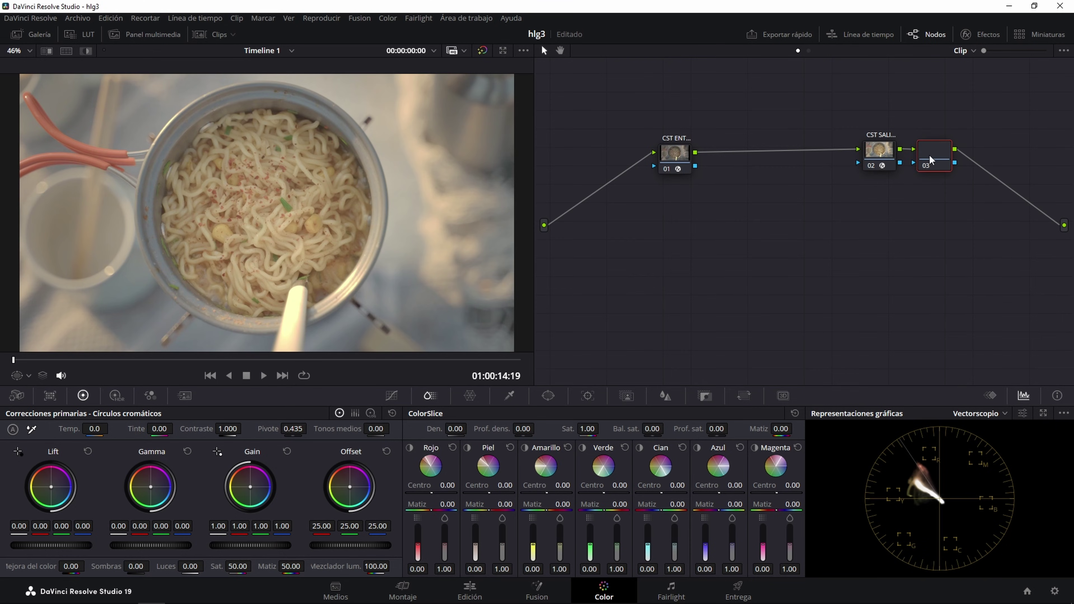
right_click(940, 167)
left_click(940, 170)
type("LUT")
left_click(73, 32)
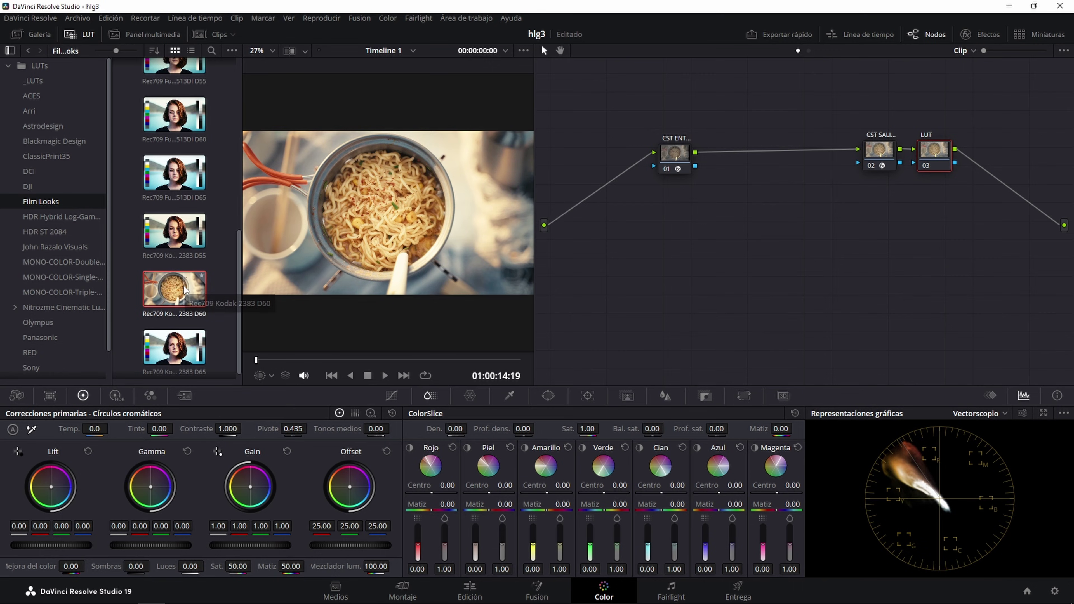
mouse_move(183, 293)
left_mouse_down()
mouse_move(914, 187)
mouse_move(933, 155)
left_mouse_up()
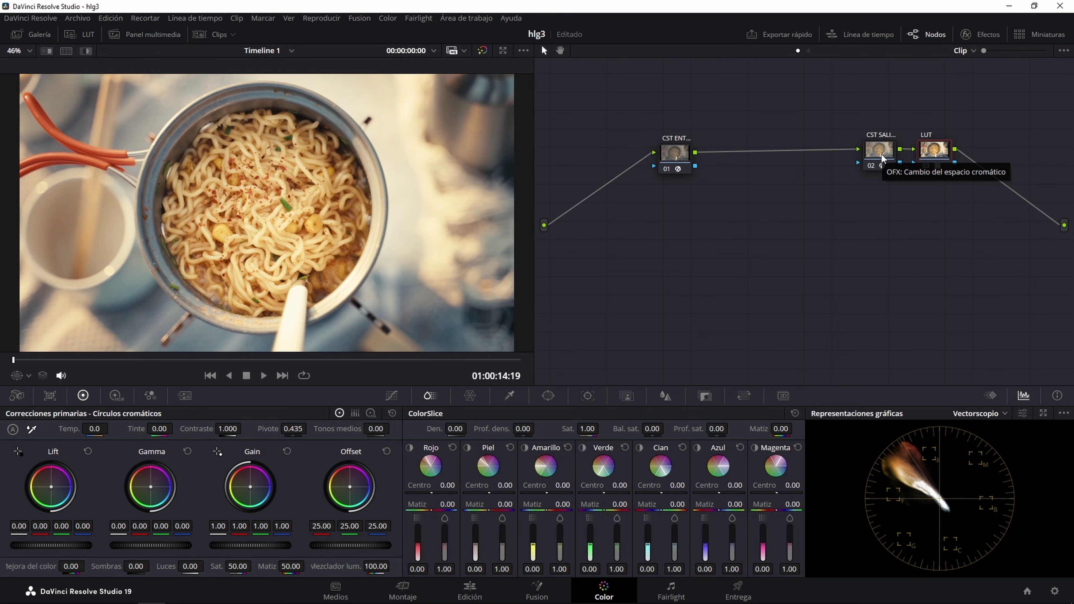
Rearrange the nodes and add a node named EXP after the input CST.
mouse_move(942, 156)
left_mouse_down()
mouse_move(1017, 345)
mouse_move(991, 319)
left_mouse_up()
left_click_drag(675, 157, 606, 121)
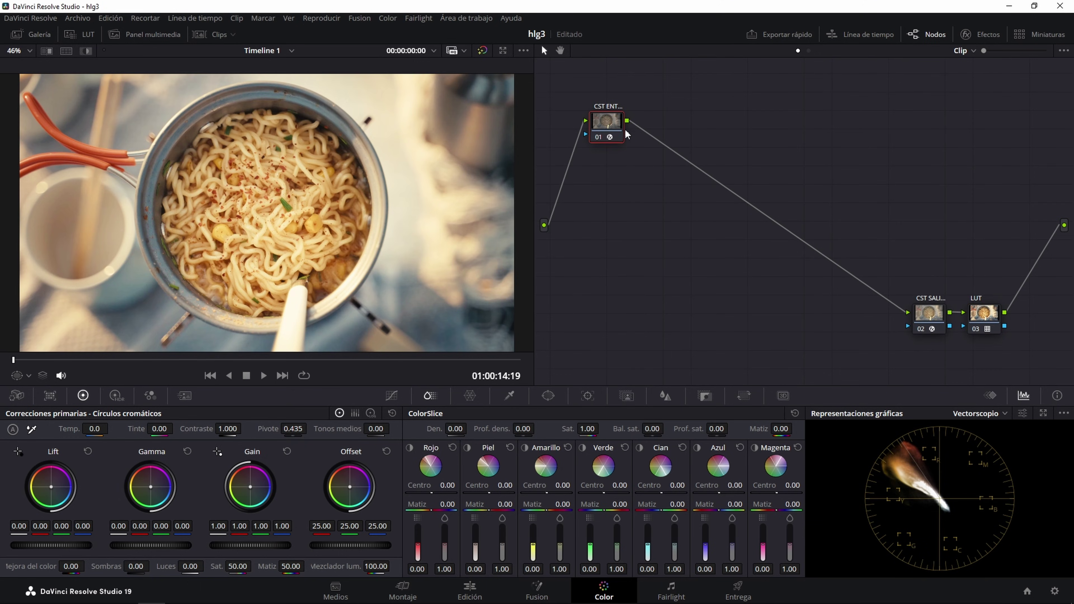
key("alt+s")
right_click(658, 124)
left_click(674, 145)
type("EXP")
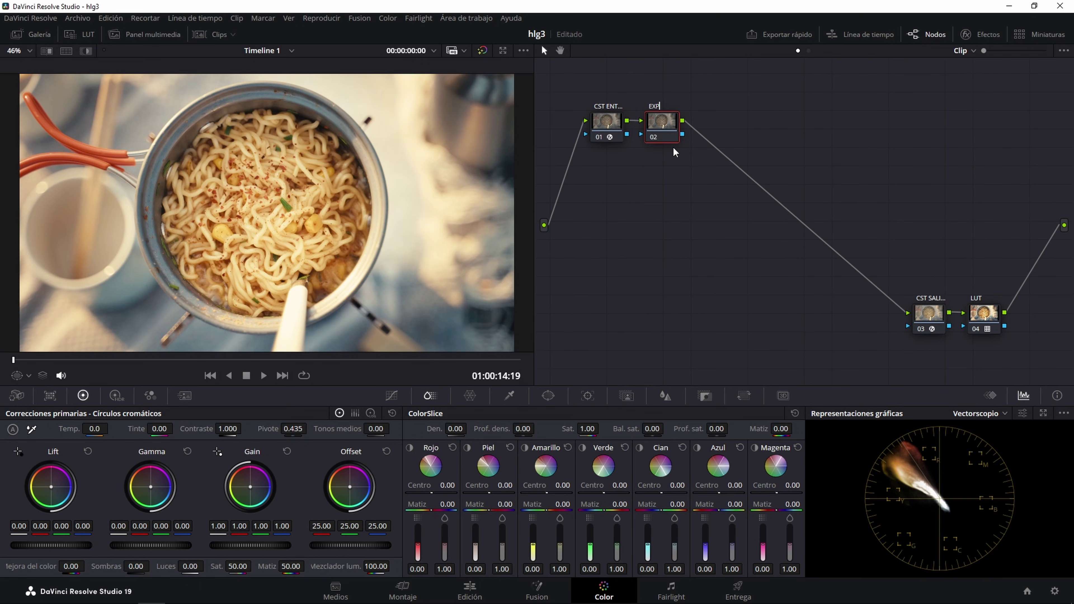
key("Return")
Darken EXP with gain 0.76, offset 23.95 and highlights −21.50.
left_click_drag(269, 546, 230, 546)
left_click_drag(350, 546, 339, 545)
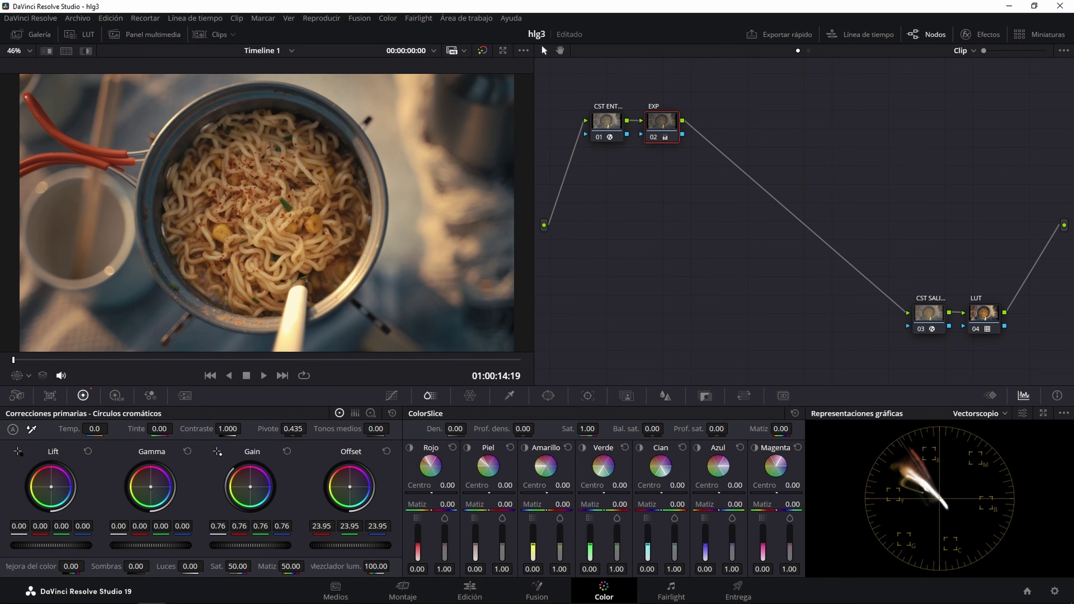
left_click_drag(165, 567, 139, 567)
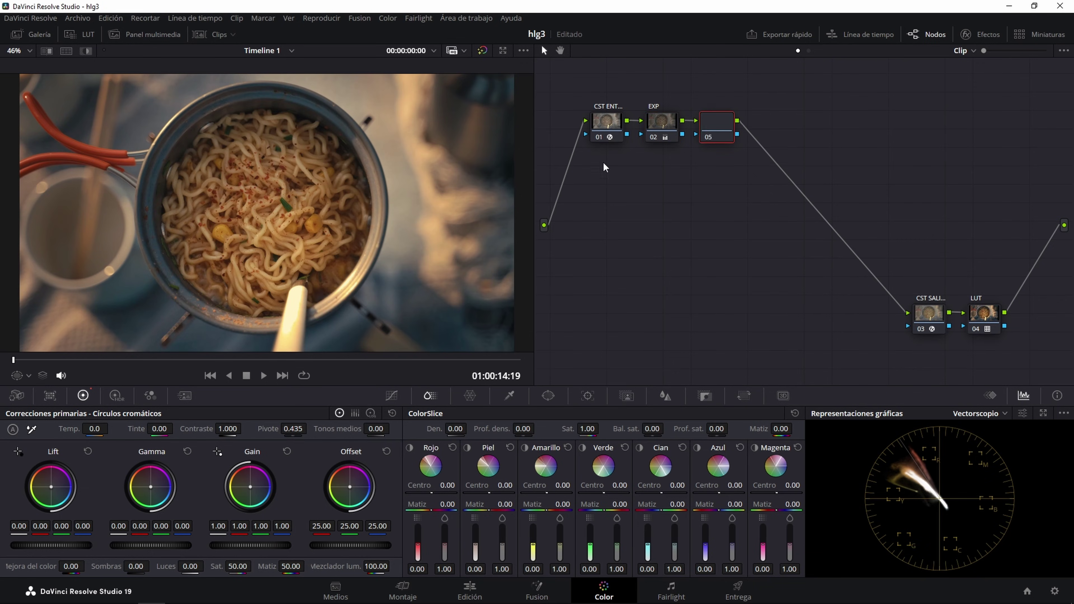
Add a CONTRASTE node with contrast 1.194 and an adjusted pivot.
key("alt+s")
type("CONTRAS")
type("TE")
key("Return")
left_click_drag(244, 428, 245, 429)
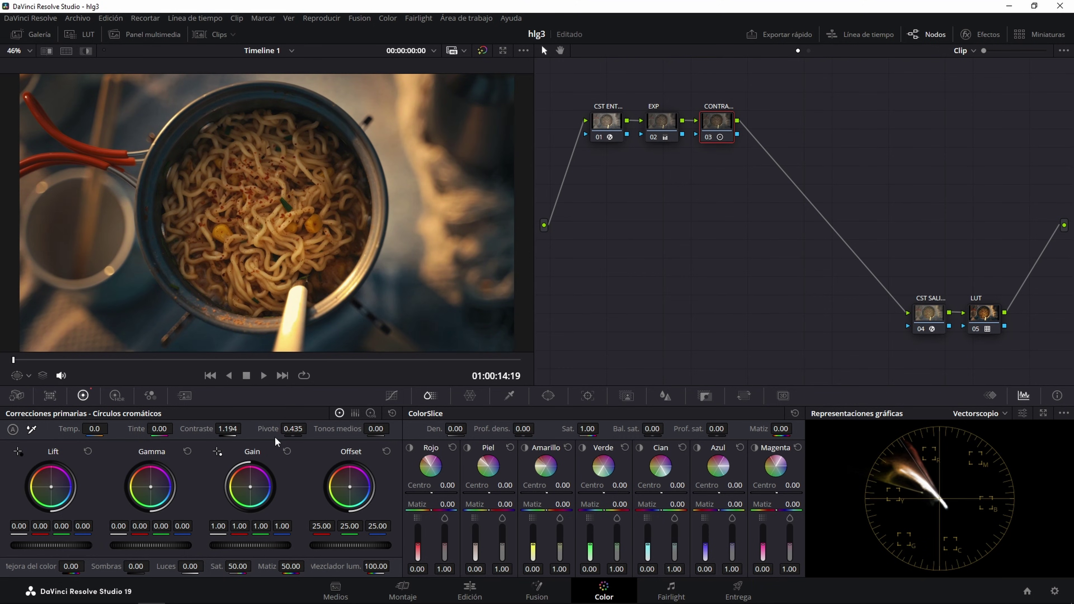
left_click_drag(268, 428, 267, 428)
Compare the contrast node on and off, then nudge the EXP gain up slightly.
left_click(708, 137)
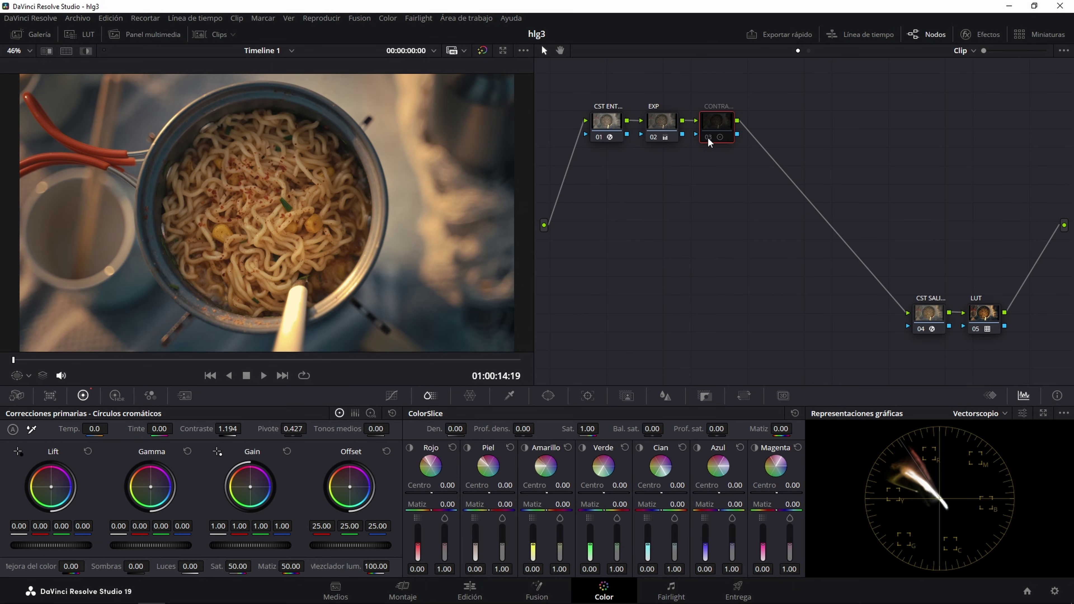
left_click(708, 137)
left_click(708, 137)
left_click(708, 137)
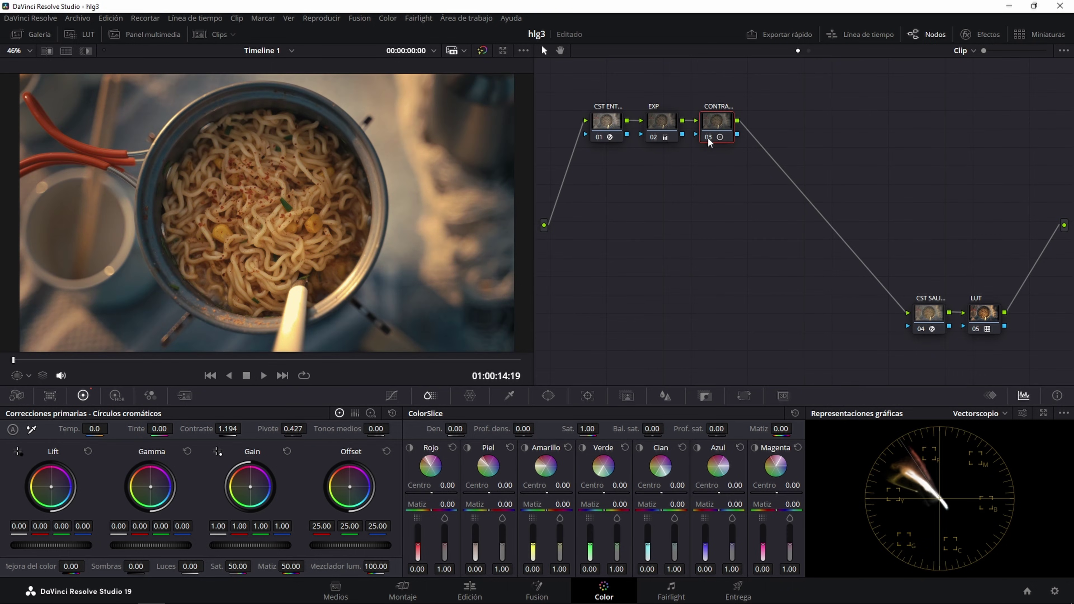
left_click(658, 122)
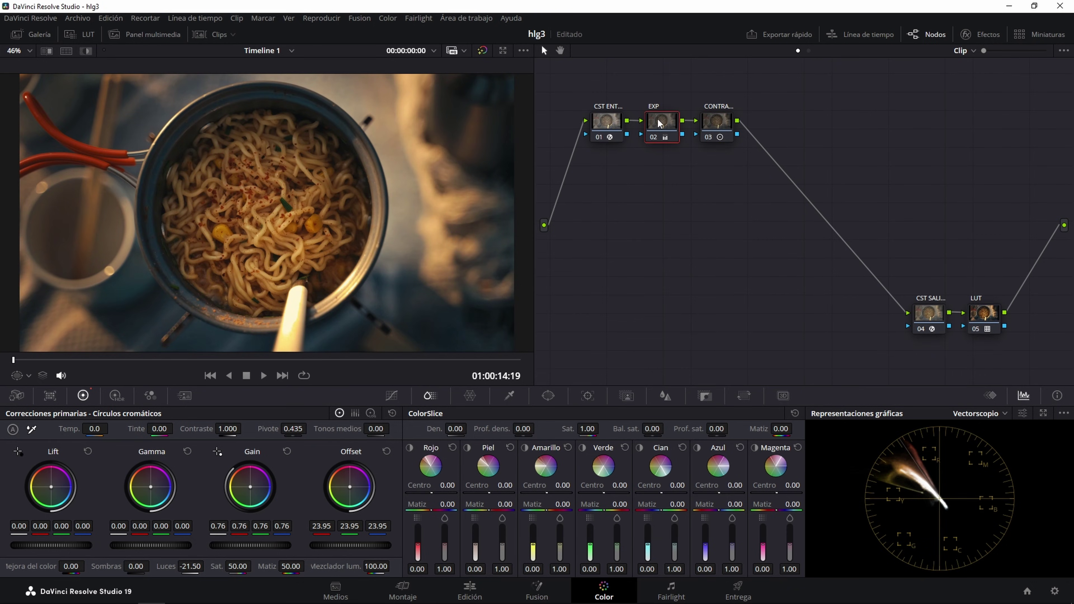
left_click_drag(247, 546, 266, 546)
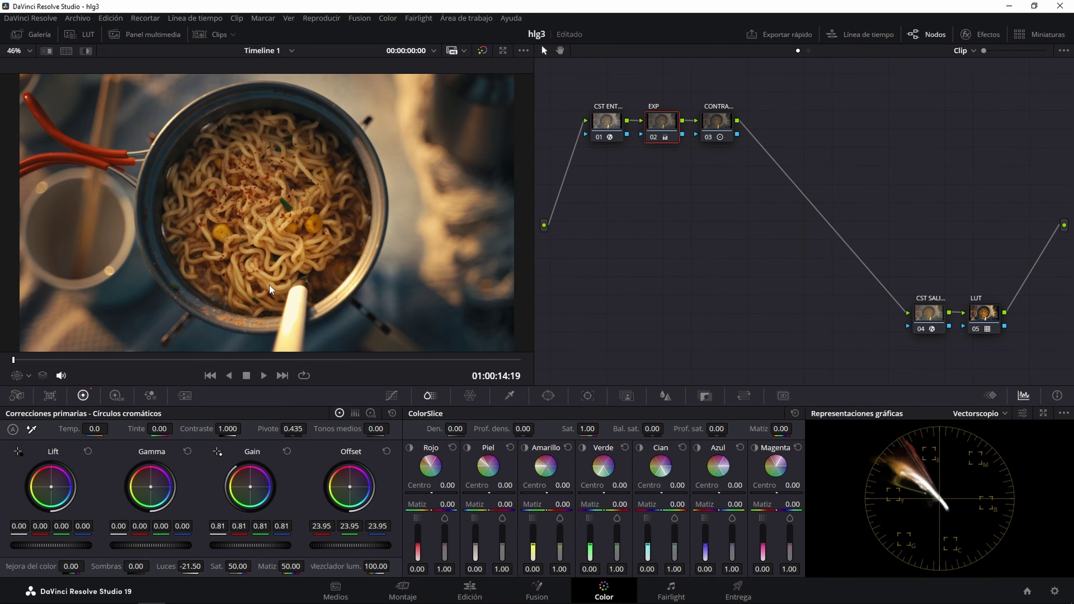
Add a SAT node after CONTRASTE raising global saturation to 1.10 in the HDR wheels.
left_click(717, 125)
key("alt+s")
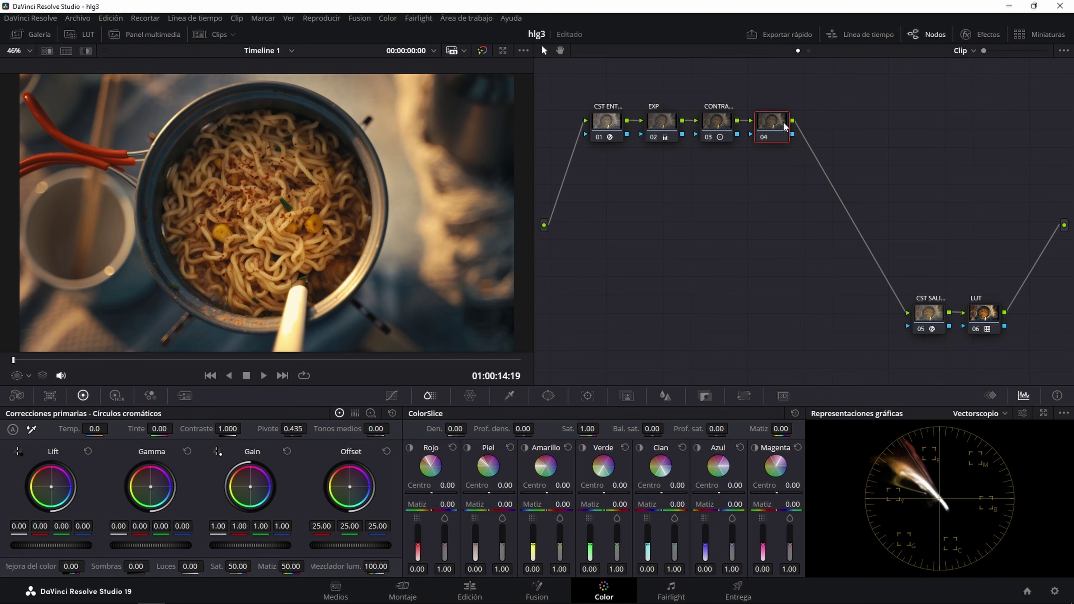
right_click(784, 127)
left_click(785, 140)
type("SAT")
left_click(114, 396)
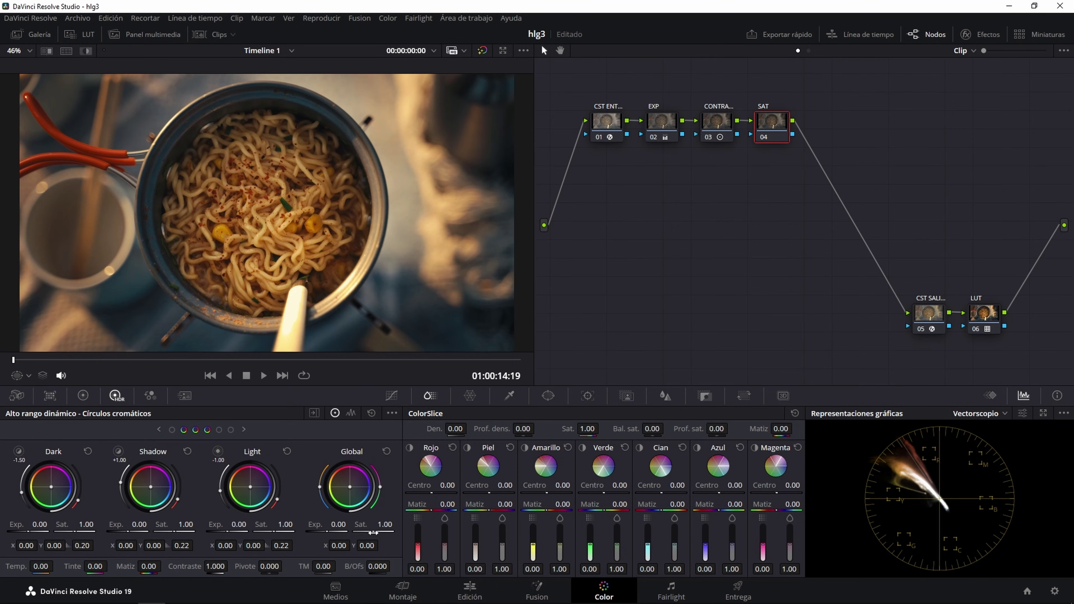
left_click_drag(373, 533, 379, 532)
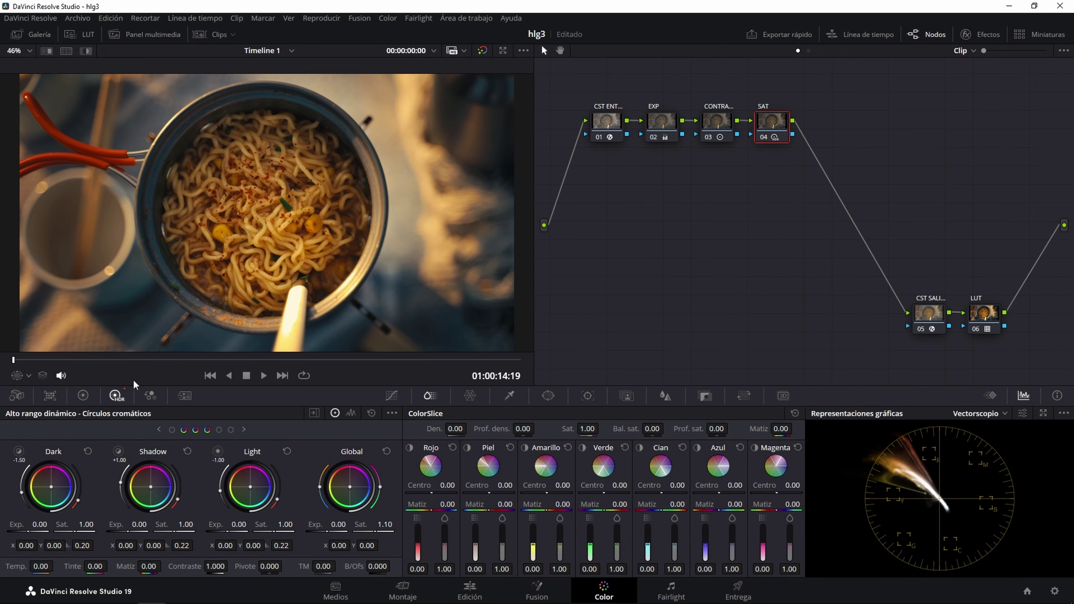
left_click(83, 396)
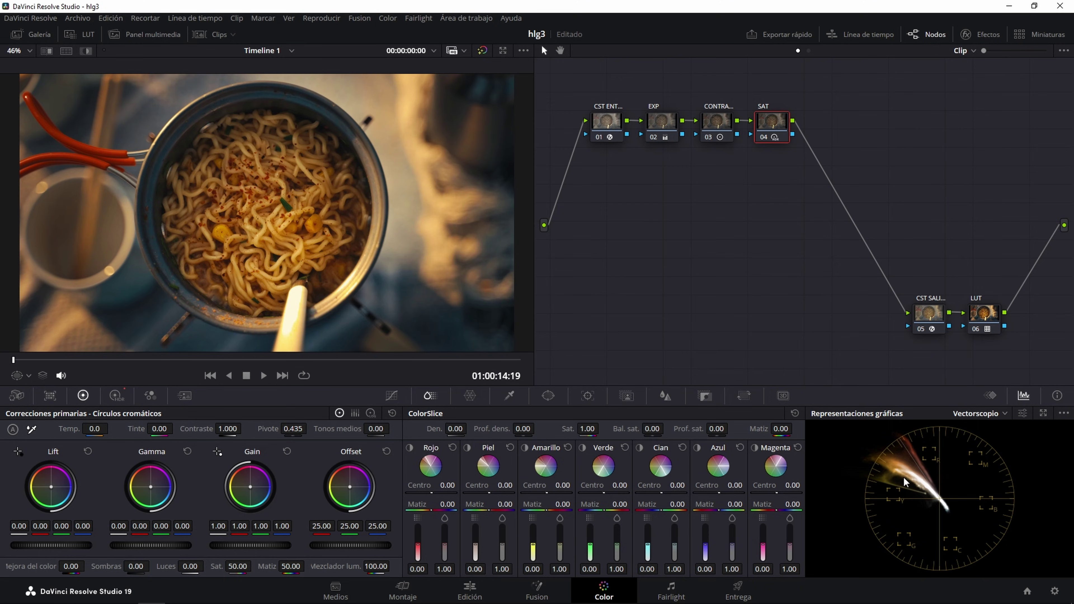
Add a node below the chain and name it WB.
key("alt+s")
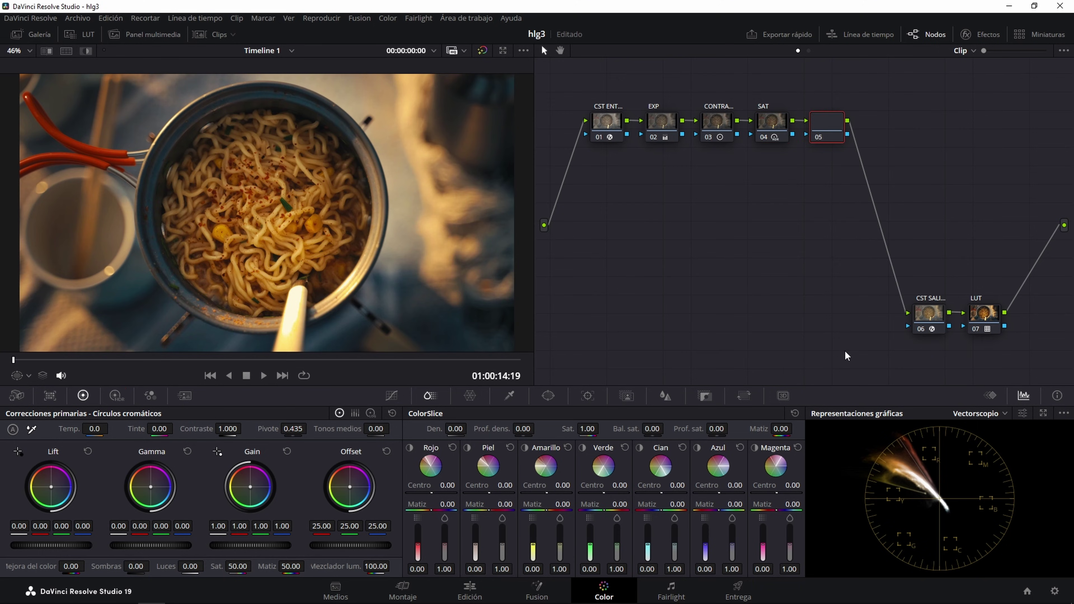
left_click_drag(827, 122, 627, 182)
right_click(627, 182)
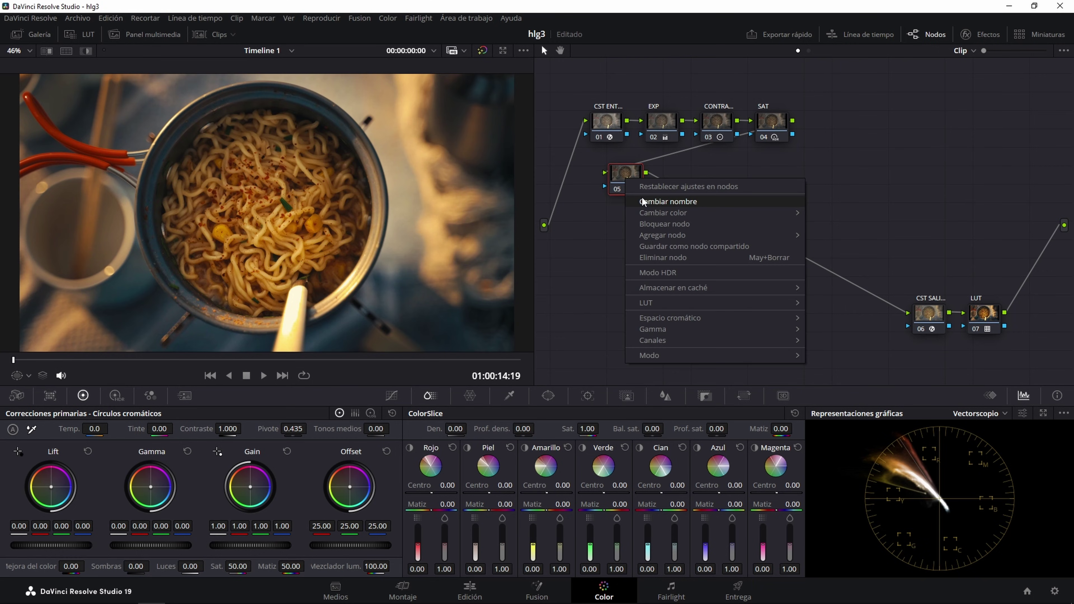
left_click(642, 201)
type("WB")
key("Return")
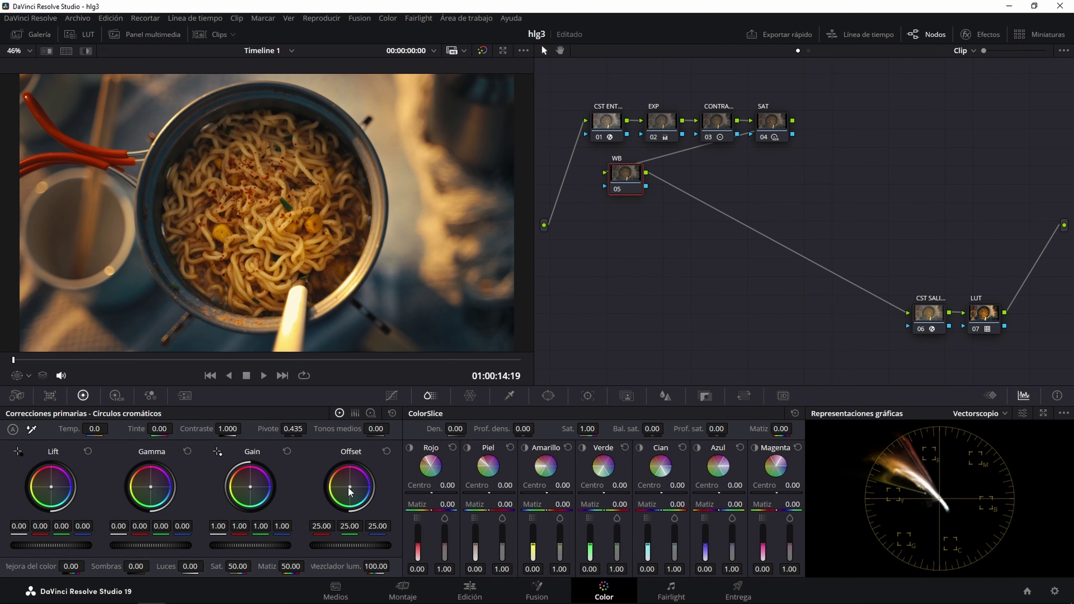
Cool the image with offset 21.68/25.29/25.56 and show the RGB parade scope.
left_click_drag(349, 487, 347, 490)
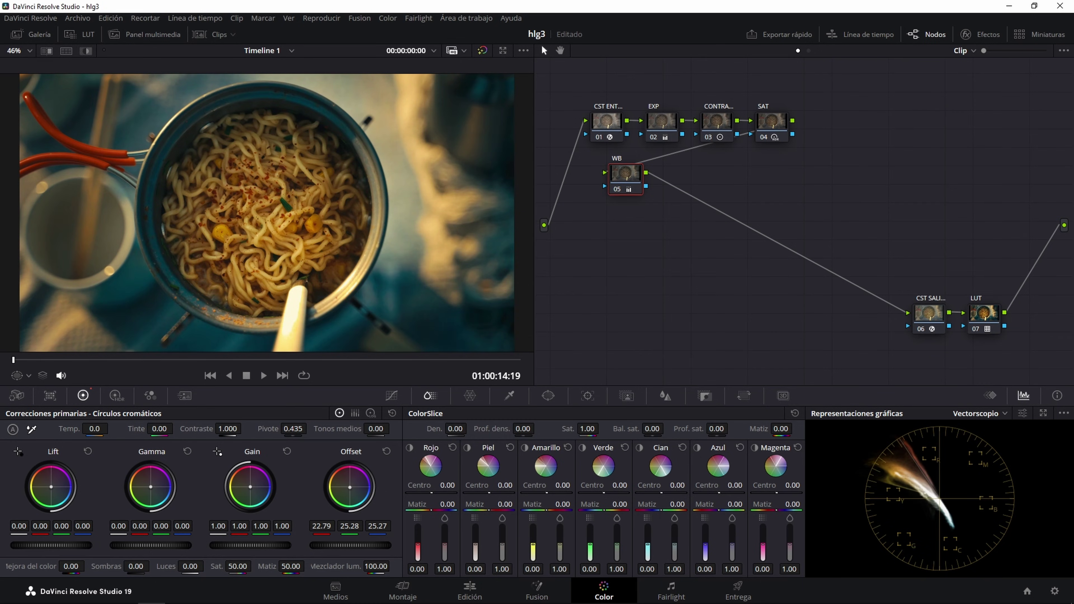
left_click_drag(347, 490, 350, 488)
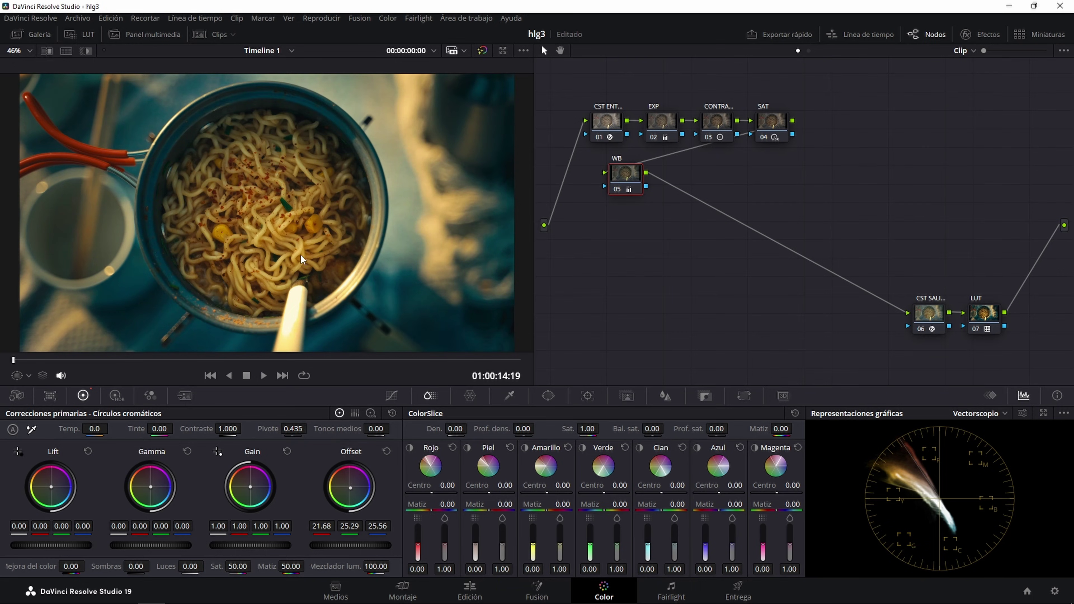
left_click(986, 414)
left_click(983, 428)
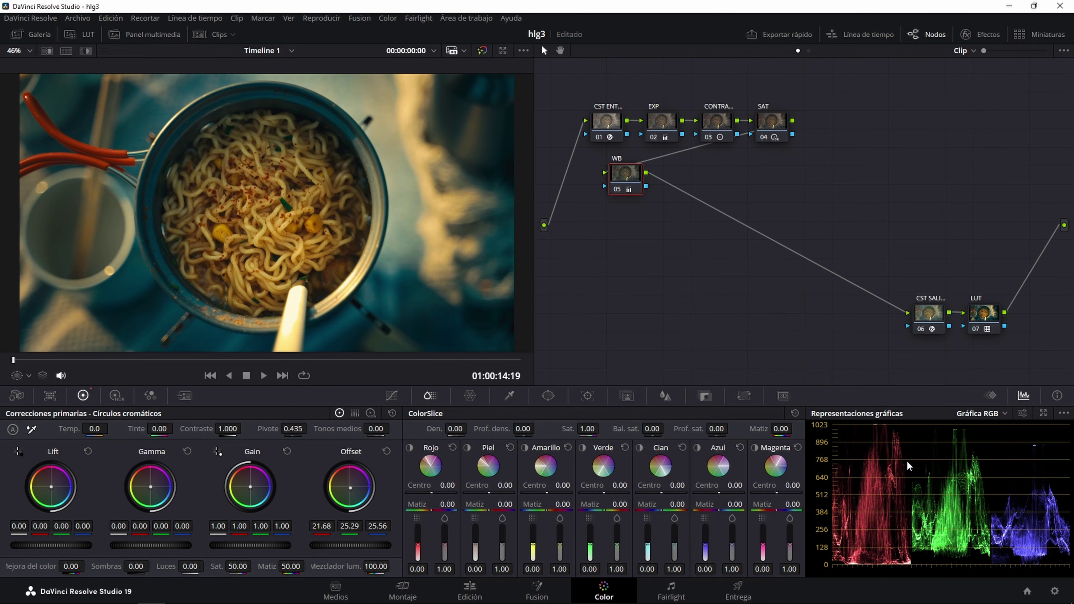
Nudge the WB node lower and compare the full grade against the ungraded clip.
left_click_drag(628, 188, 629, 199)
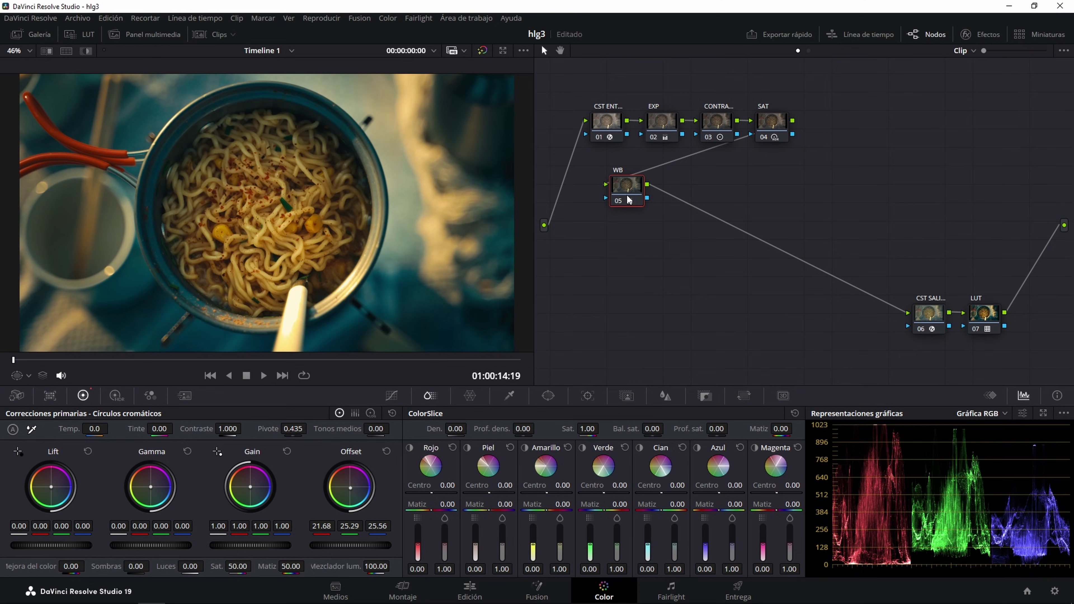
left_click_drag(1059, 356, 534, 92)
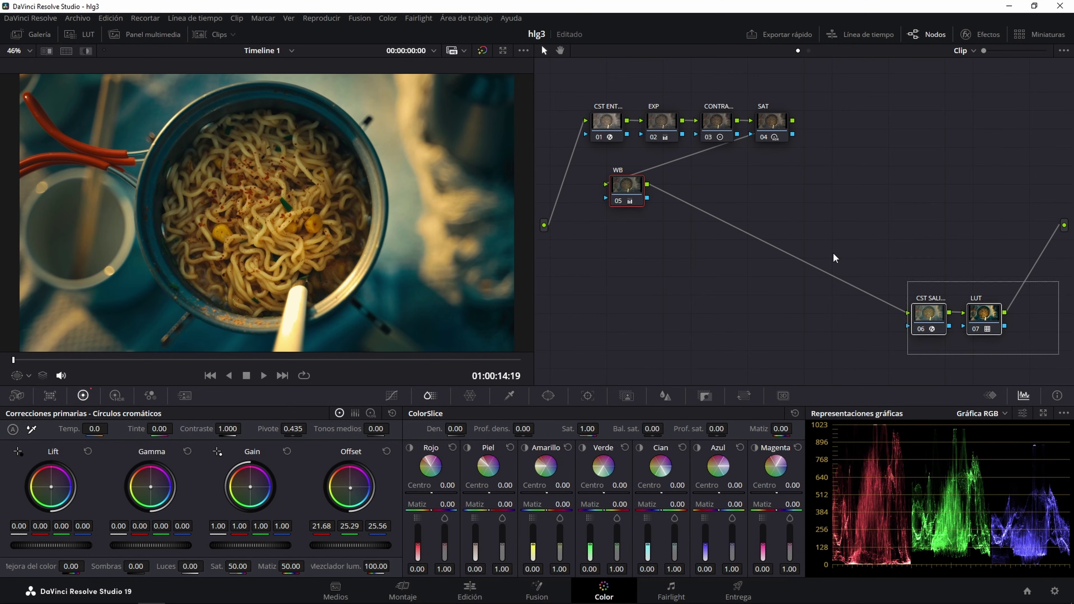
key("ctrl+d")
key("ctrl+d")
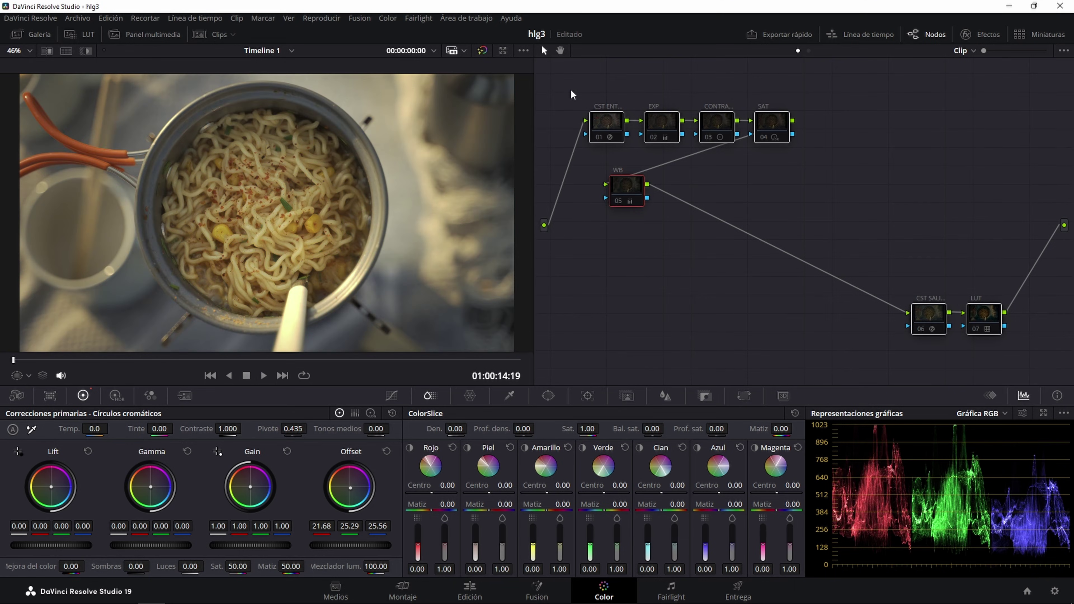
key("ctrl+d")
key("ctrl+d")
key("ctrl+d")
key("ctrl+d")
key("ctrl+d")
key("ctrl+d")
key("ctrl+d")
key("ctrl+d")
key("ctrl+d")
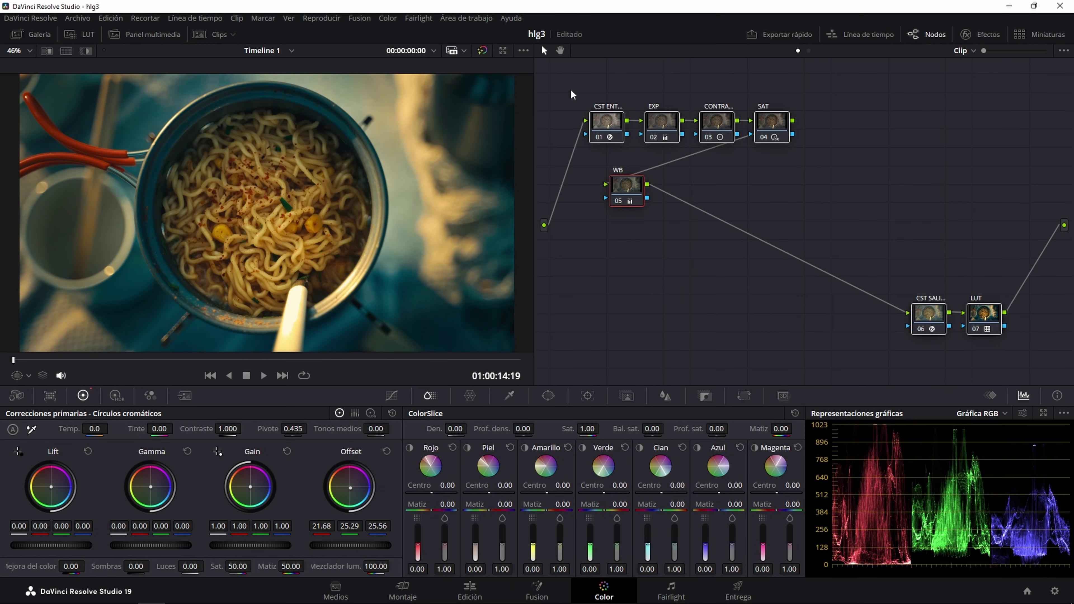
left_click(677, 241)
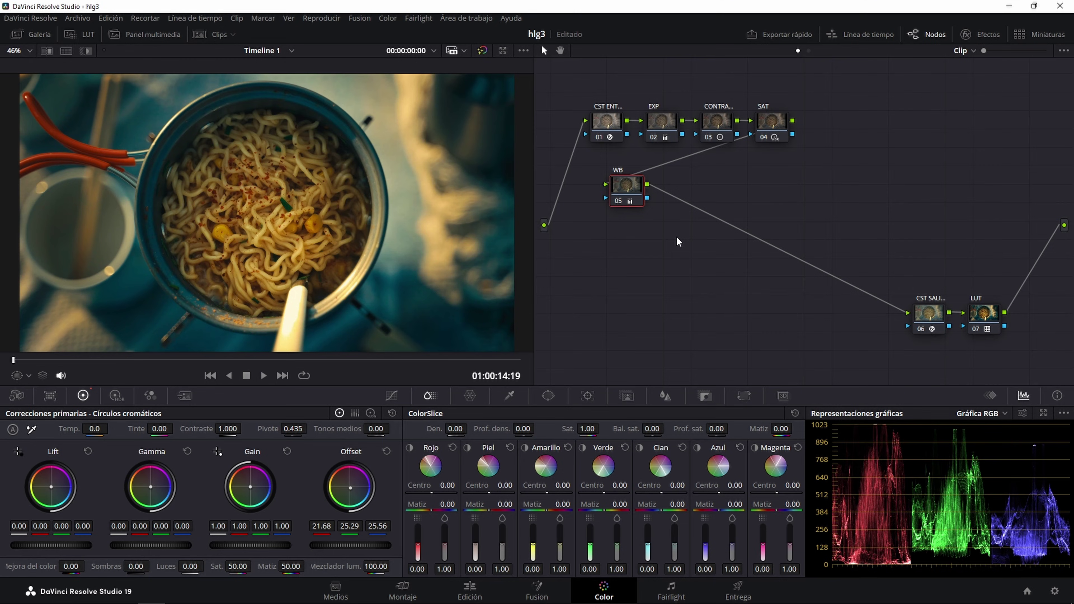
Add a serial node after WB named FONDO.
key("alt+s")
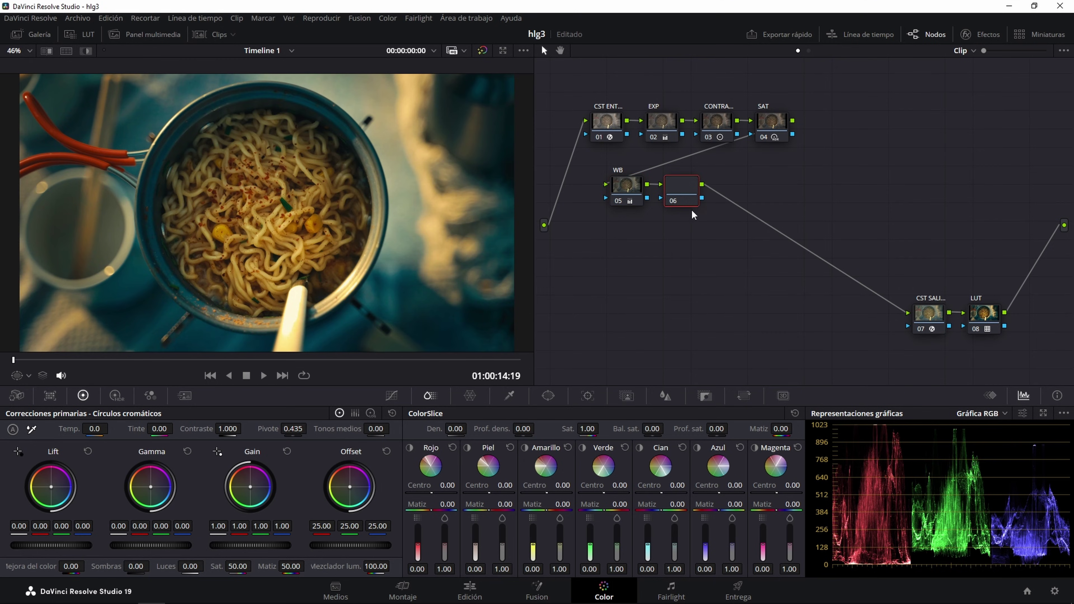
right_click(679, 192)
left_click(692, 207)
type("FO")
type("MDO")
key("BackSpace")
key("BackSpace")
key("BackSpace")
type("NDO")
key("Return")
Darken the background with an enlarged, softened, inverted circular window and gamma −0.02.
left_click(549, 397)
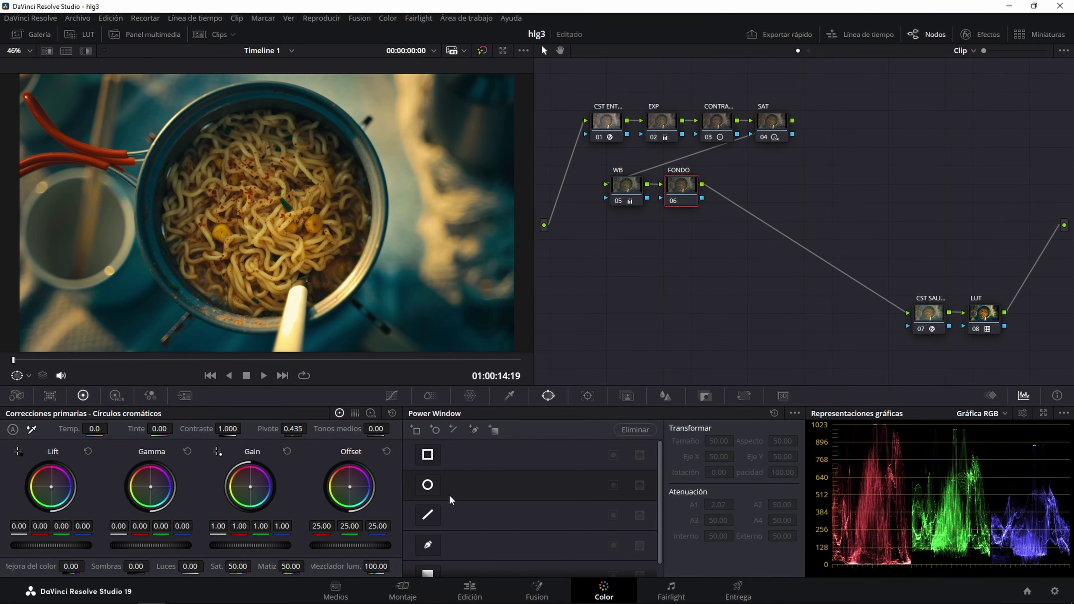
left_click(428, 486)
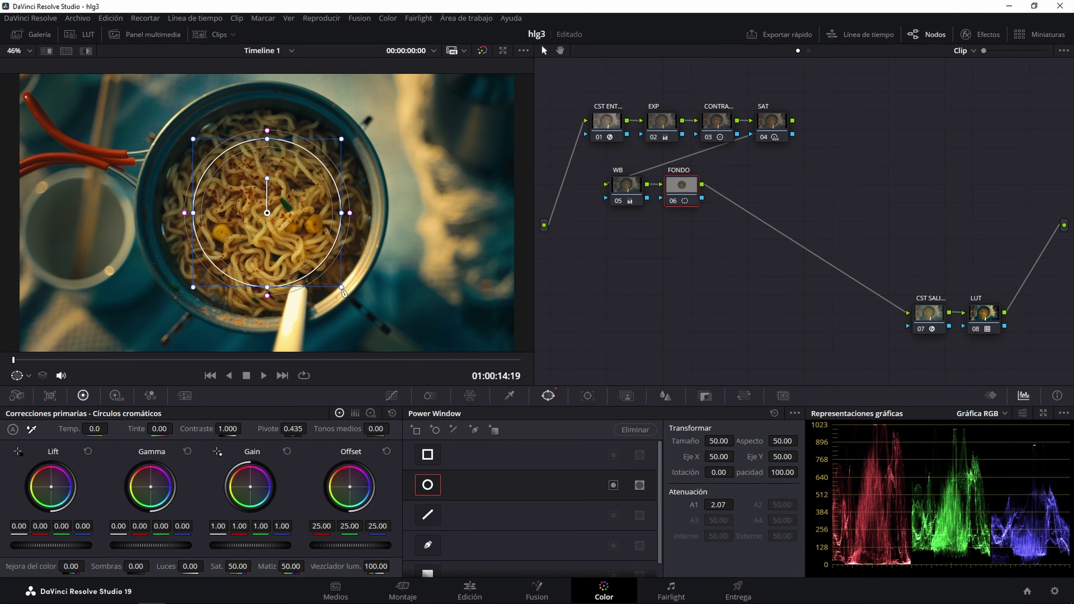
left_click_drag(342, 291, 398, 332)
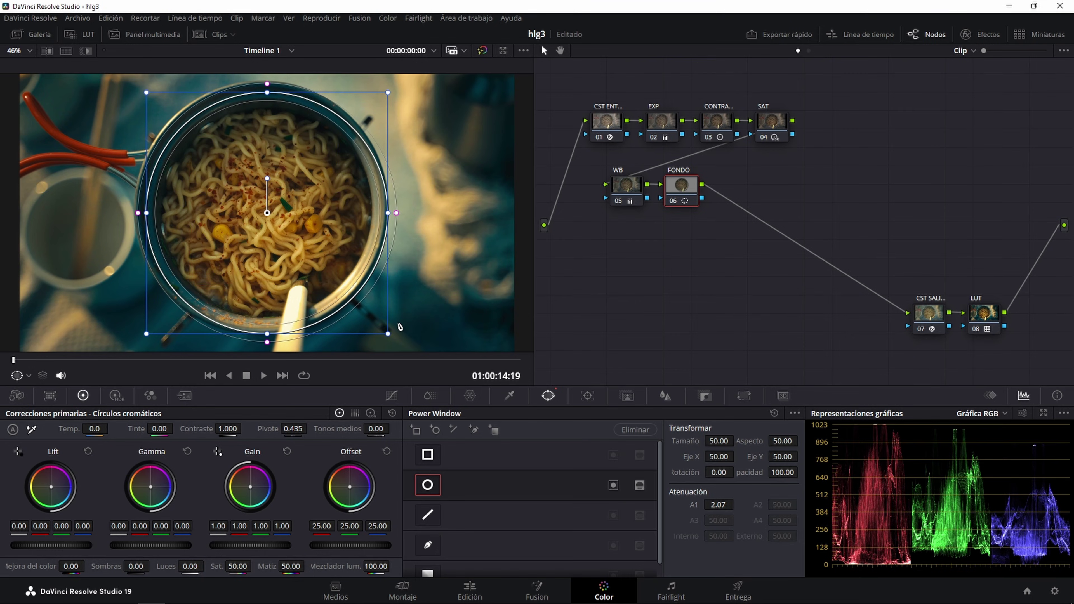
left_click_drag(397, 213, 418, 213)
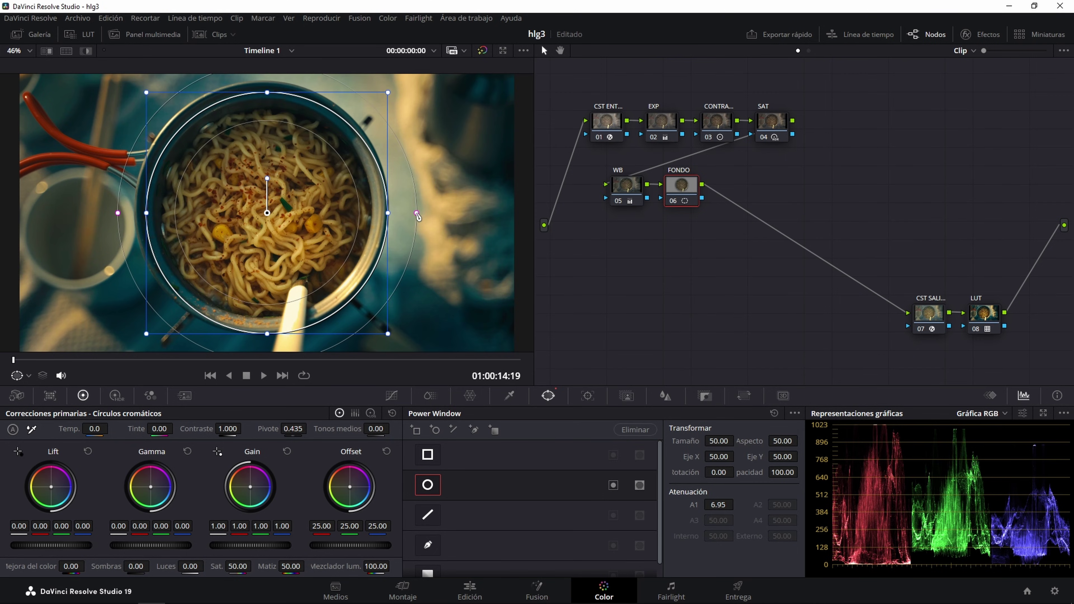
left_click(613, 484)
left_click_drag(168, 546, 159, 546)
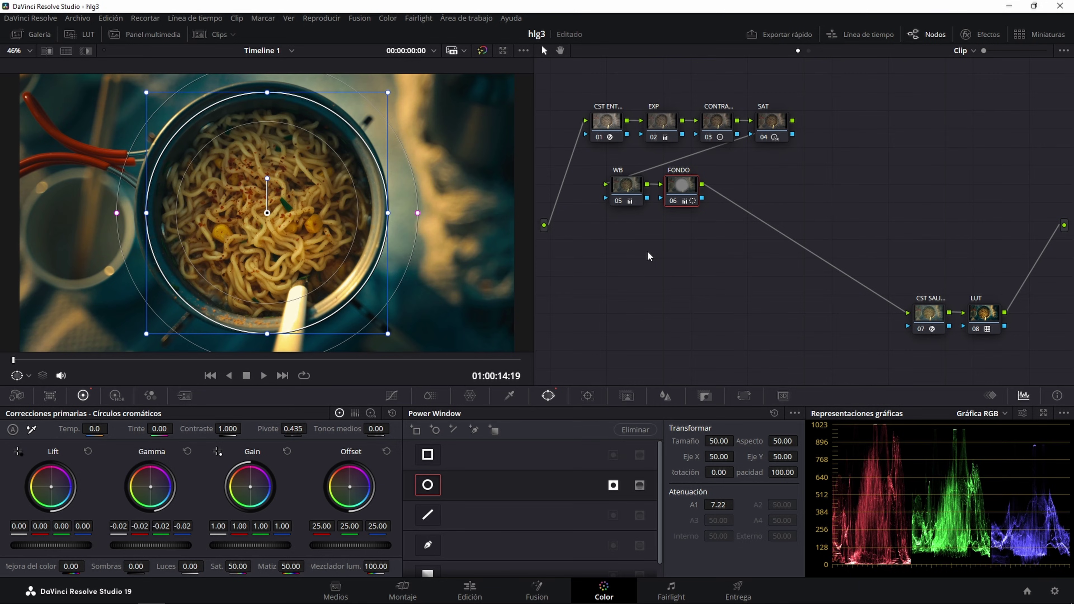
Save the project, hide the window overlay, and compare FONDO on and off.
key("ctrl+s")
left_click(28, 375)
left_click(32, 384)
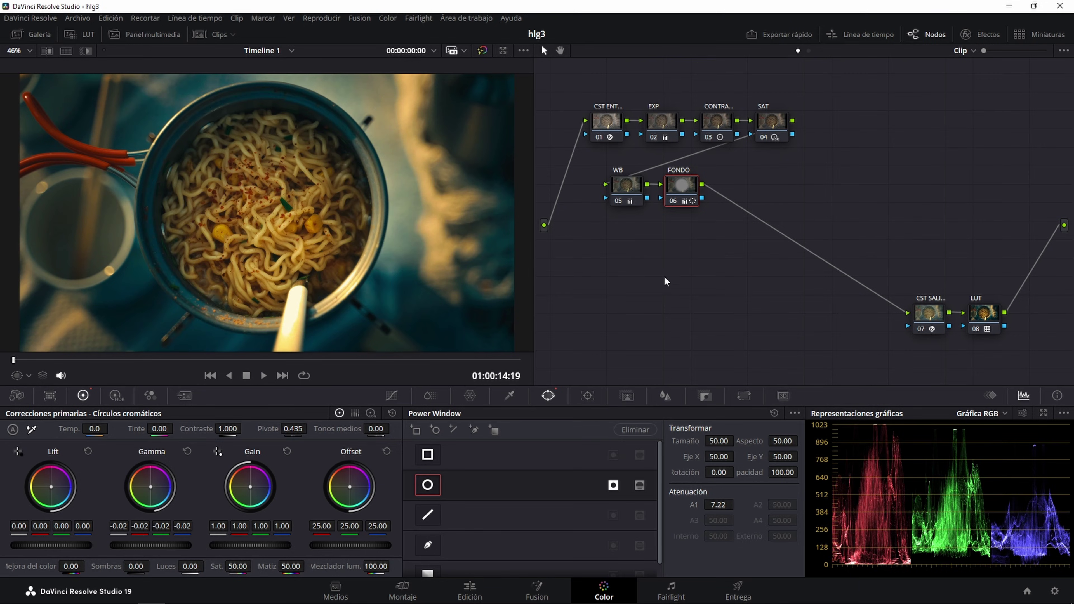
key("ctrl+d")
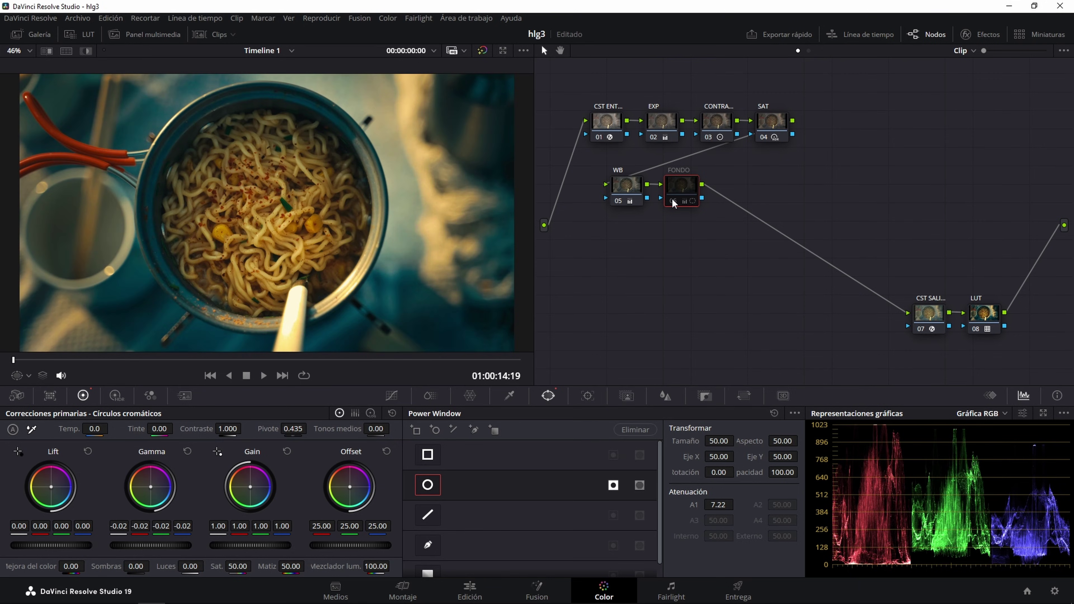
key("ctrl+d")
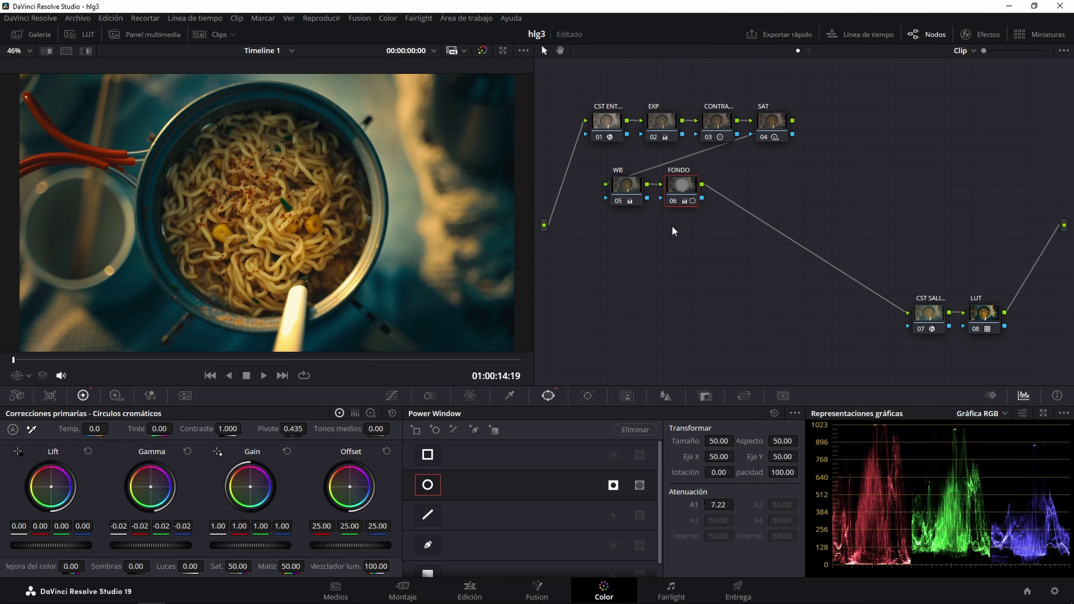
key("alt+s")
Name the node PLATO and fit a soft circular window around the bowl.
right_click(736, 186)
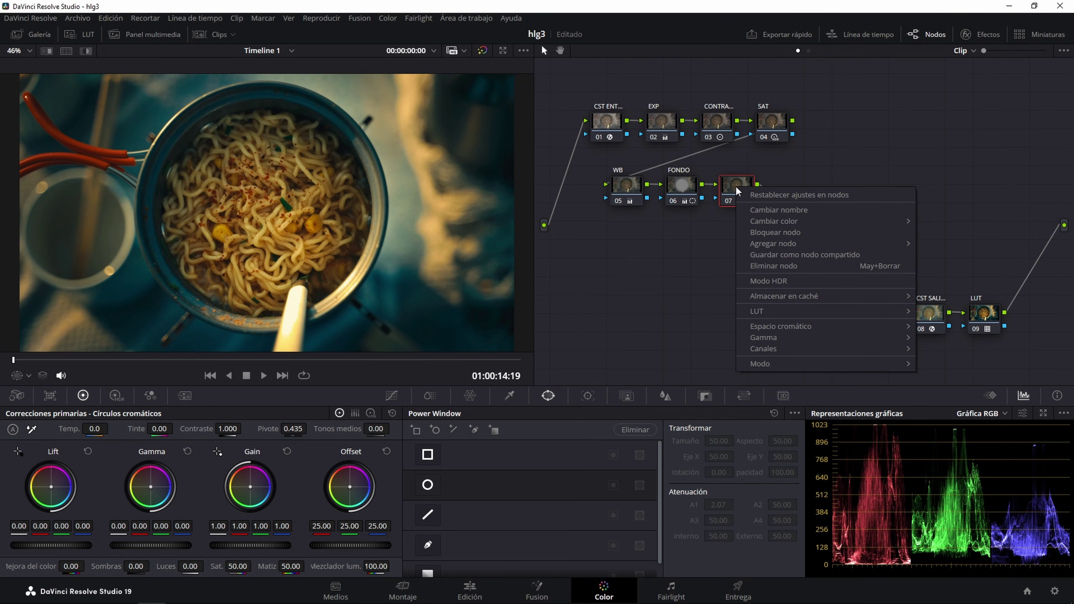
left_click(745, 209)
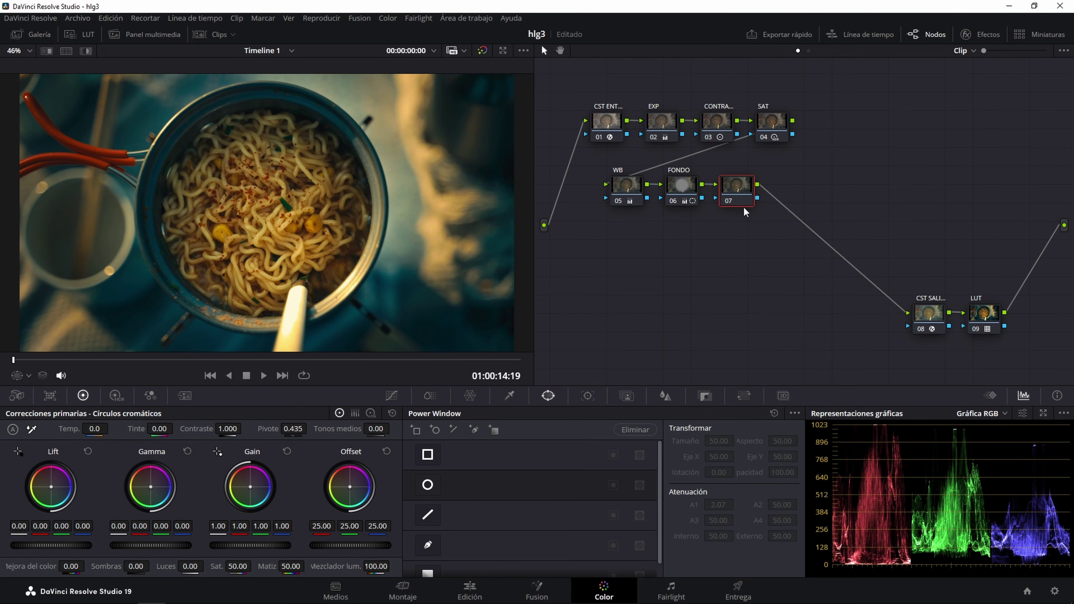
type("PLATO")
left_click(430, 484)
left_click(28, 375)
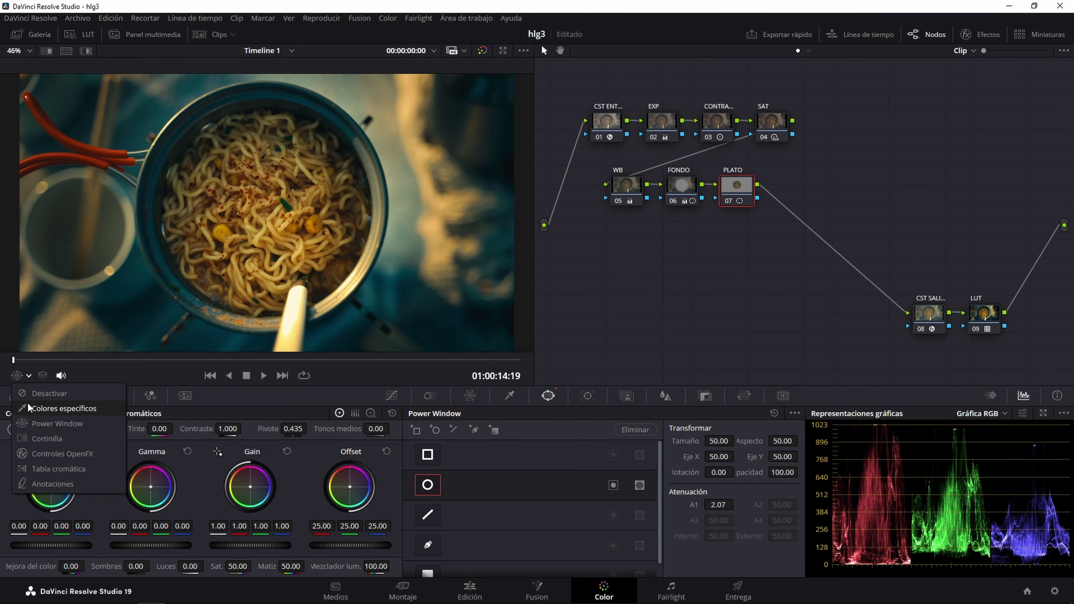
left_click(30, 424)
left_click_drag(343, 291, 406, 315)
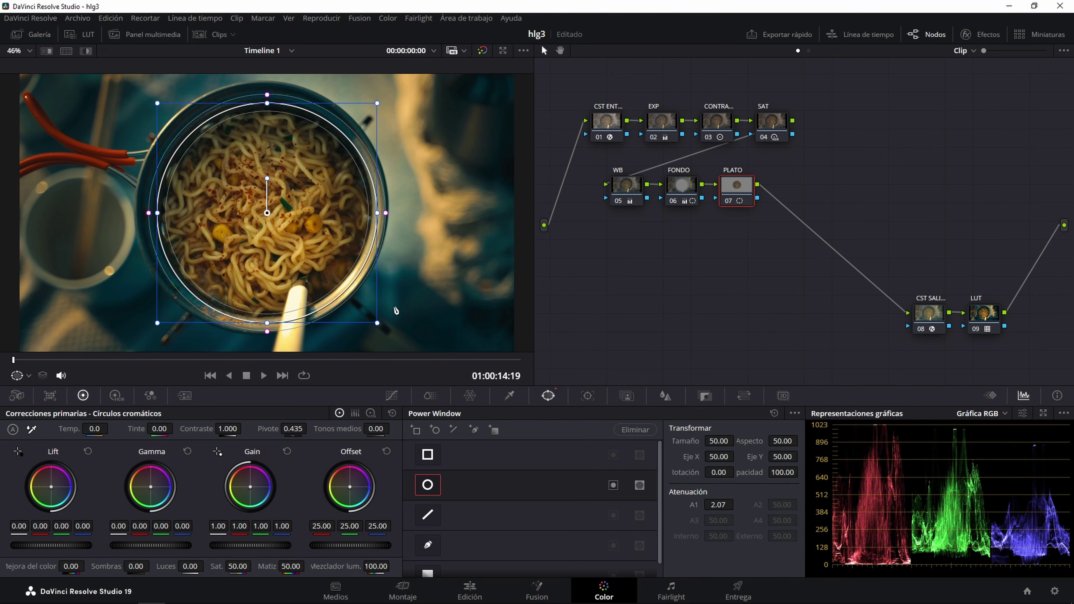
mouse_move(400, 215)
left_mouse_down()
mouse_move(387, 215)
mouse_move(404, 216)
left_mouse_up()
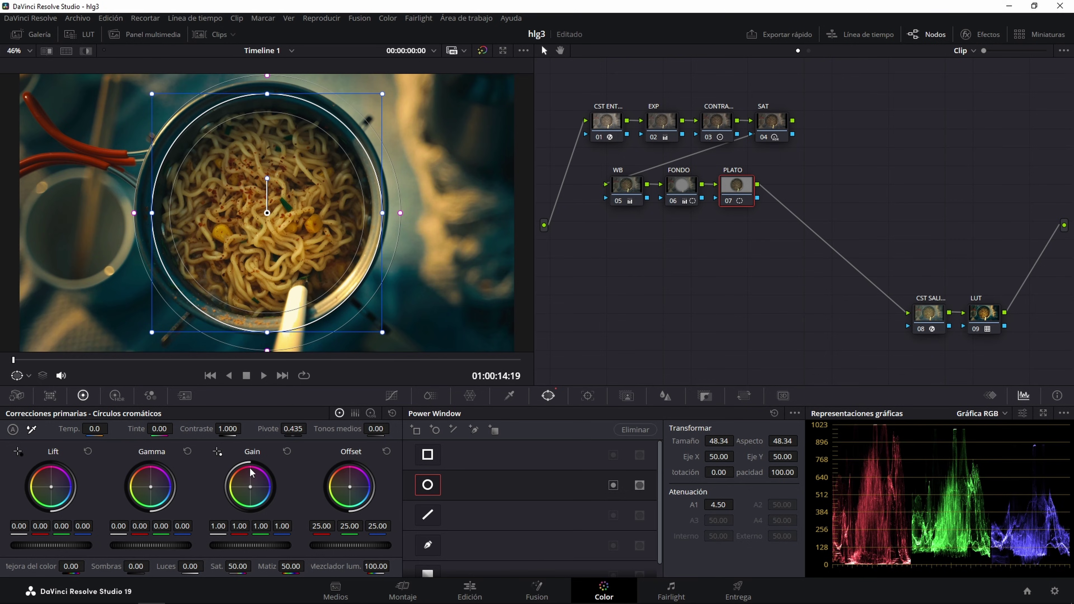
Raise gamma to 0.03 inside the window and tighten its outer softness.
left_click_drag(140, 546, 152, 546)
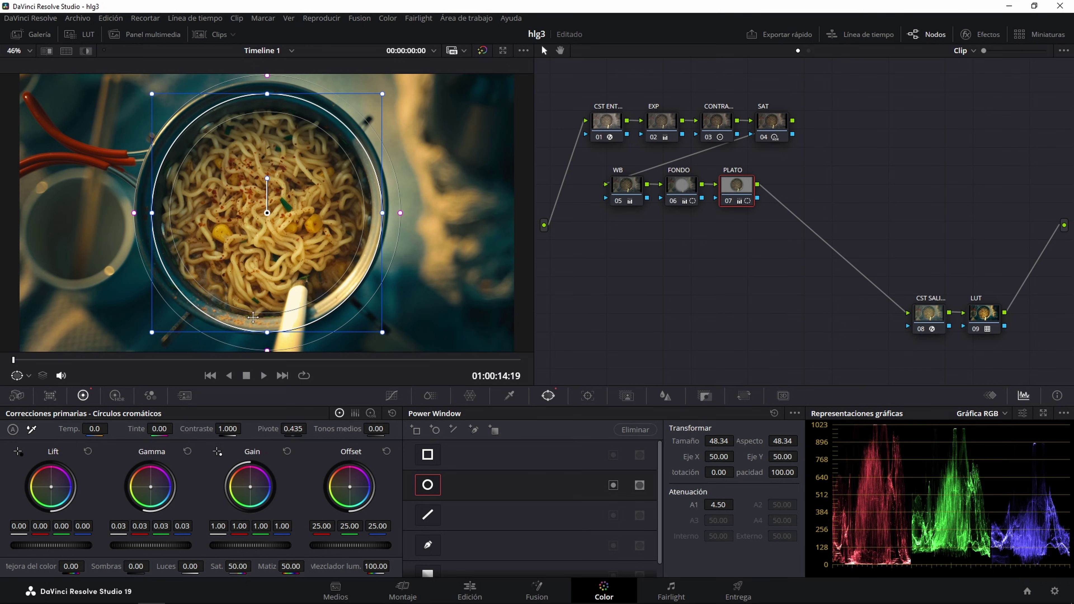
left_click(267, 359)
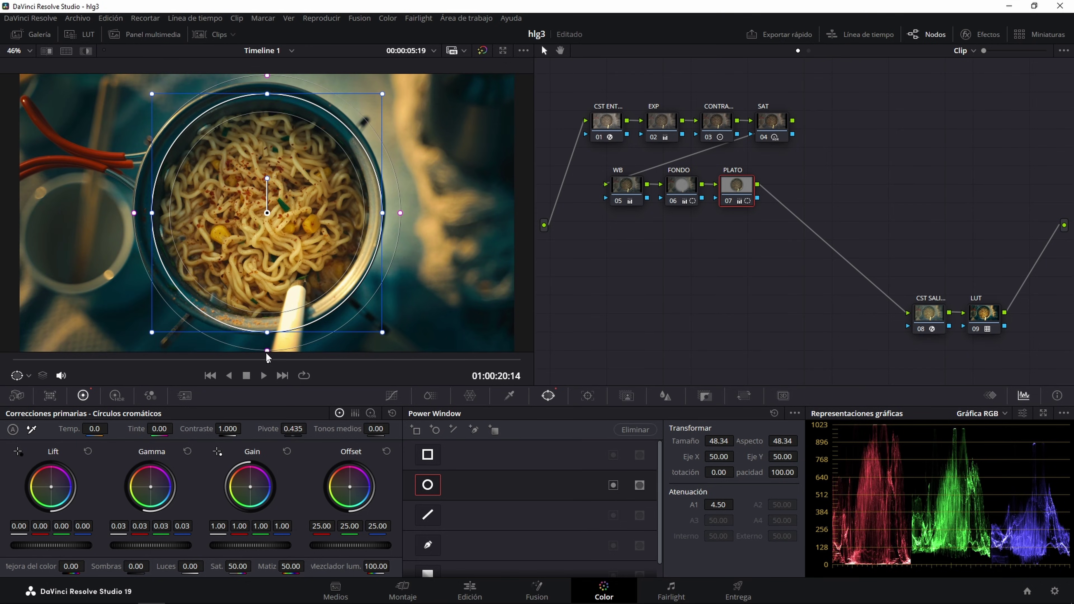
left_click_drag(267, 350, 268, 340)
Hide the viewer window overlay, then toggle the FONDO and PLATO nodes to compare the grade before and after.
left_click(26, 375)
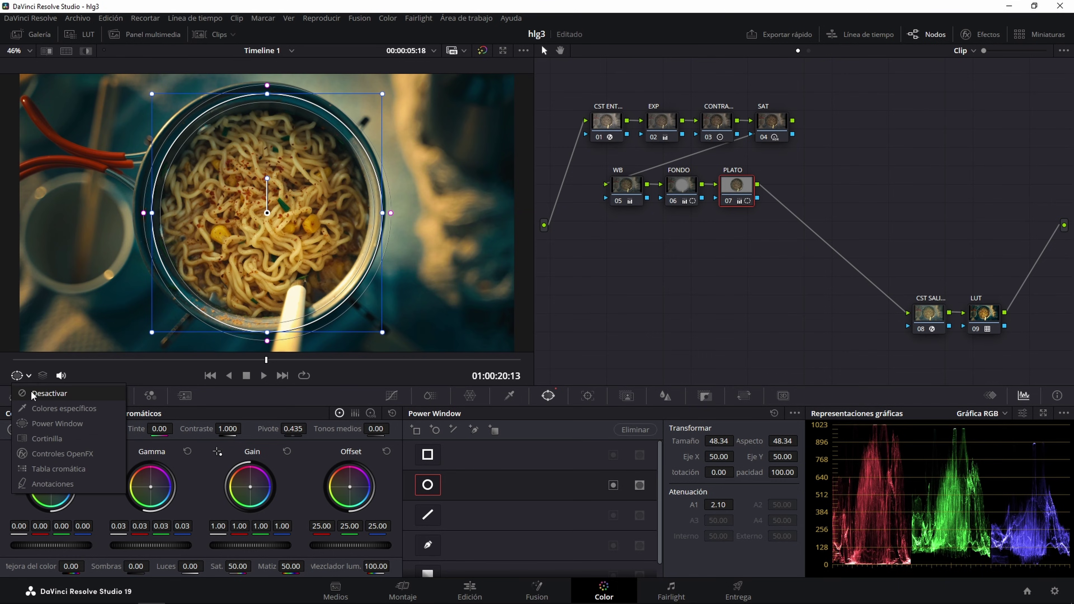
left_click(42, 389)
left_click_drag(778, 238, 673, 173)
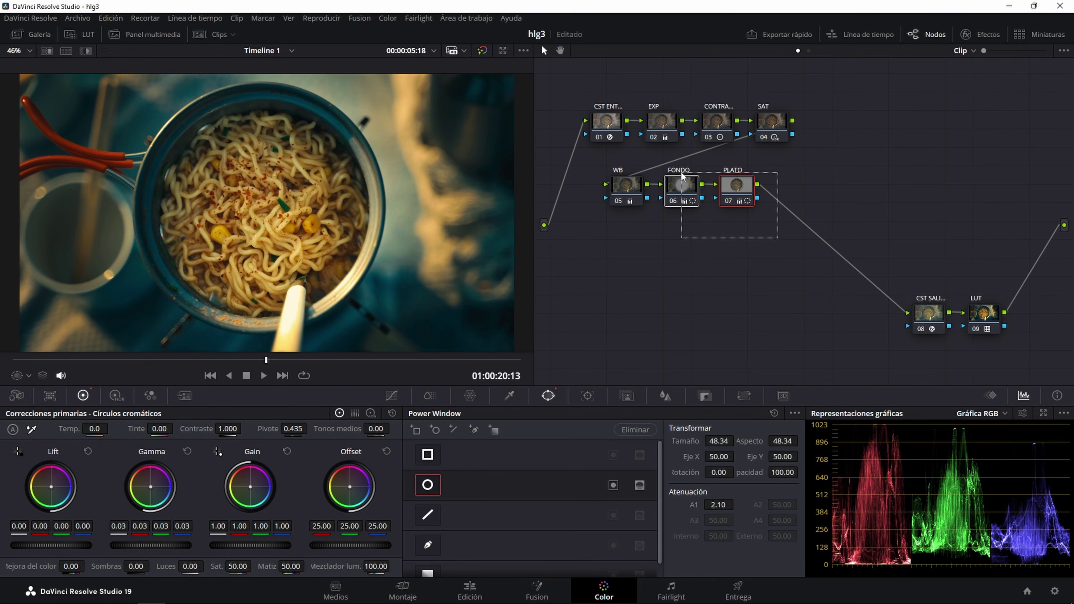
key("ctrl+d")
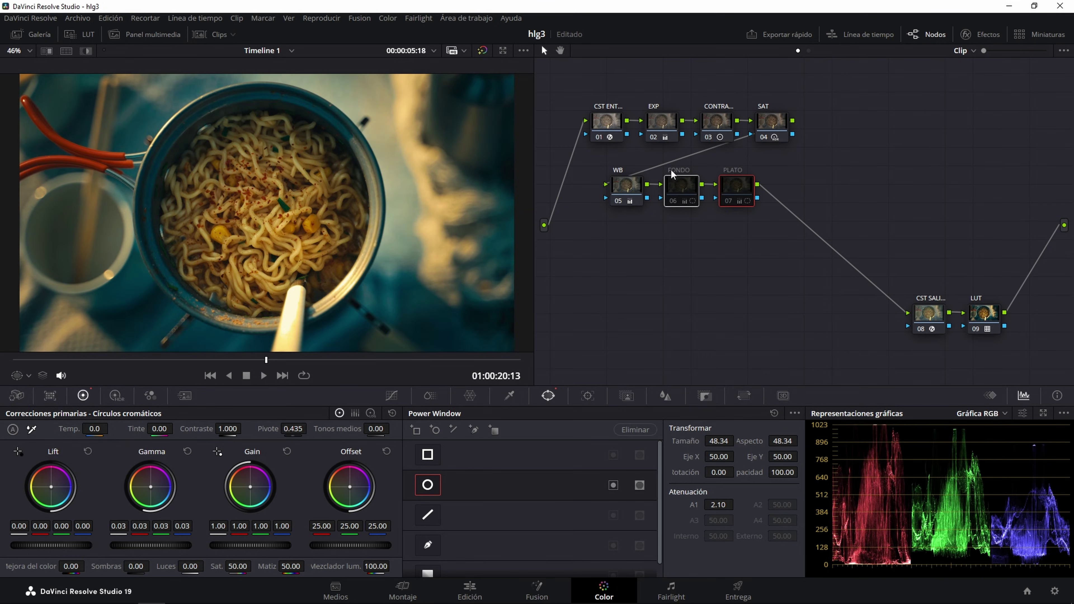
key("ctrl+d")
key("ctrl+d")
key("ctrl+d")
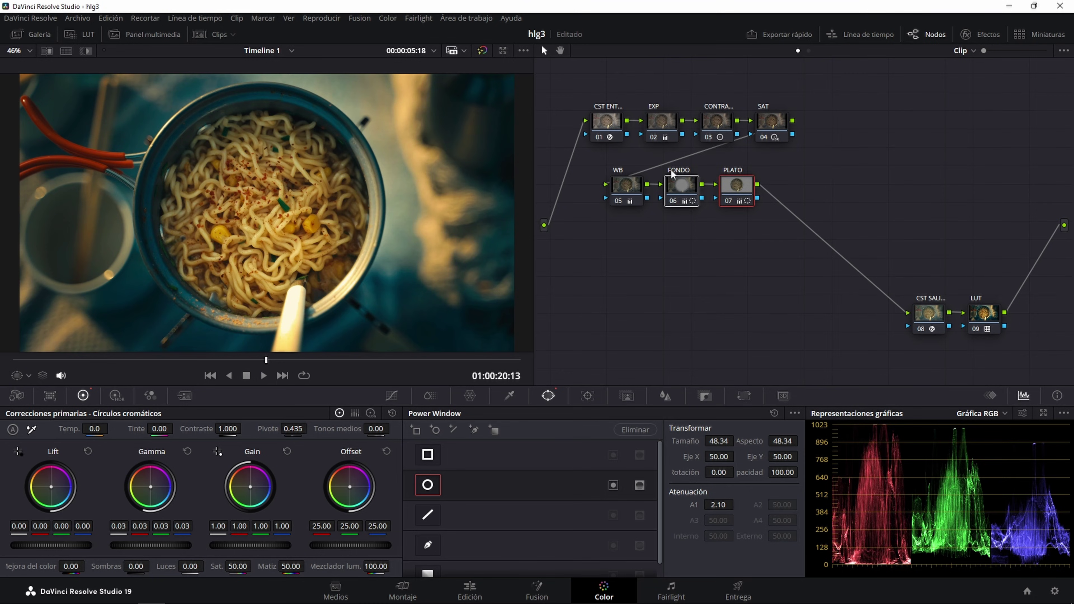
key("ctrl+d")
key("ctrl+d")
key("ctrl+d")
key("ctrl+d")
key("ctrl+d")
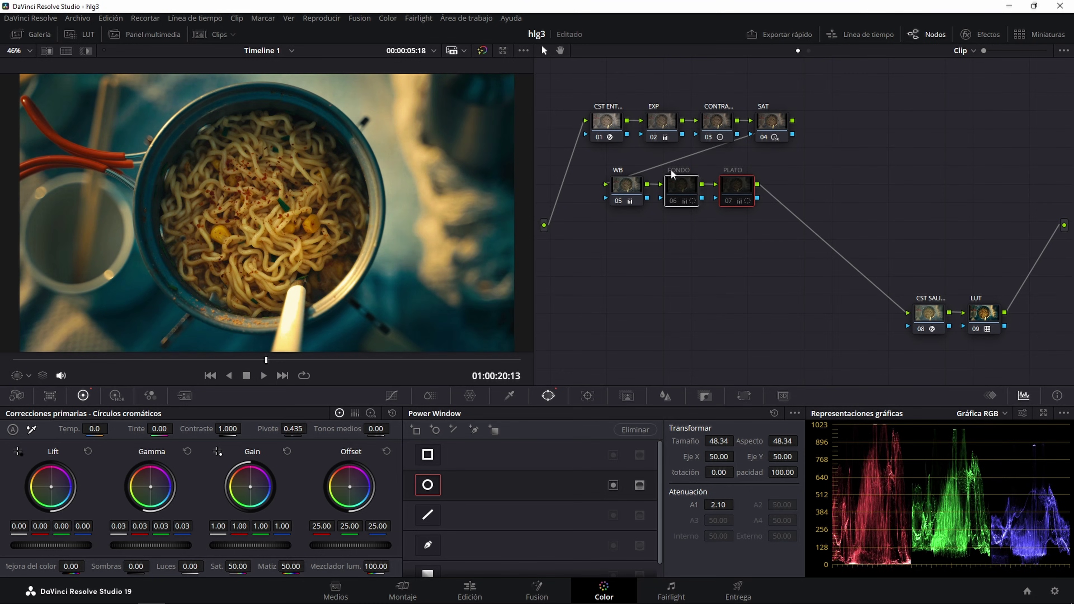
key("ctrl+d")
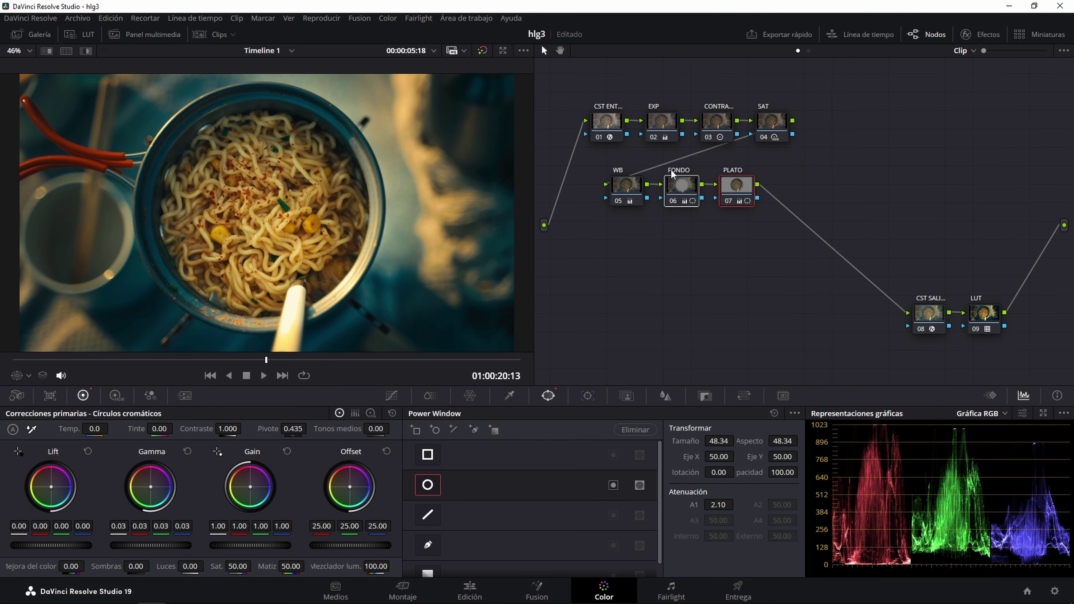